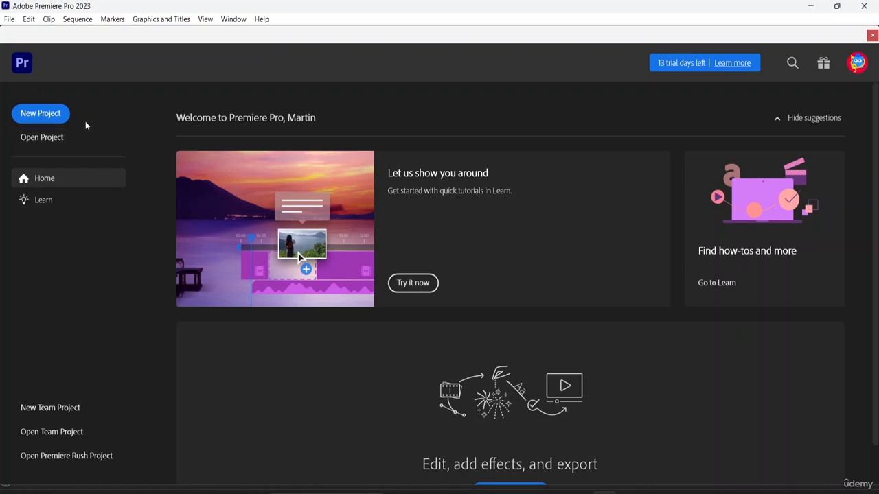
- Browse the hands-on and web tutorials offered on the Learn page
left_click(52, 205)
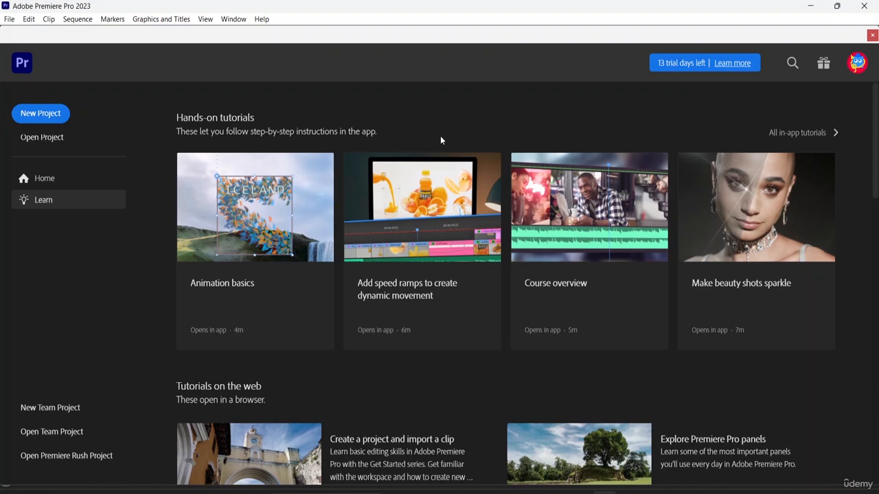
scroll(560, 202, "down", 1)
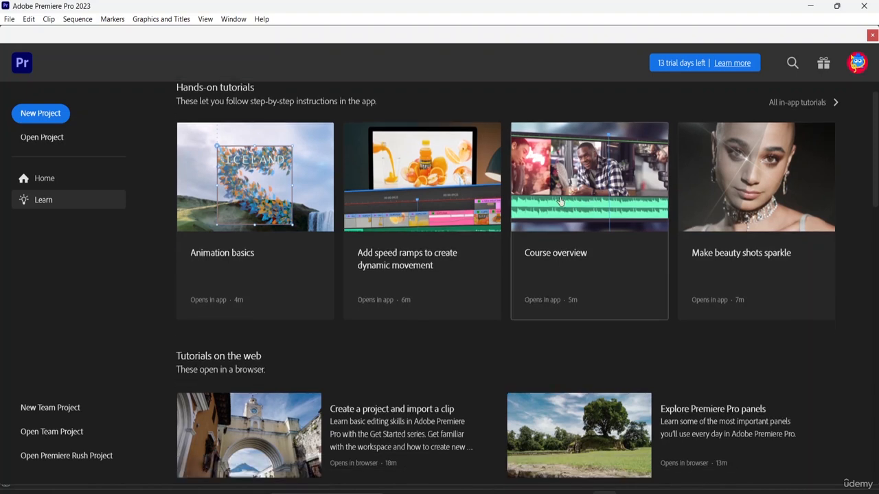
scroll(403, 274, "down", 1)
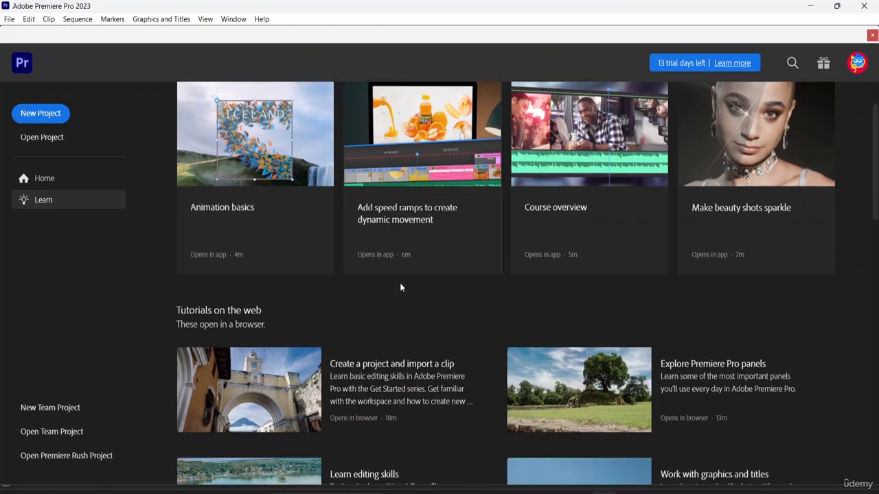
scroll(405, 336, "down", 2)
scroll(354, 370, "down", 3)
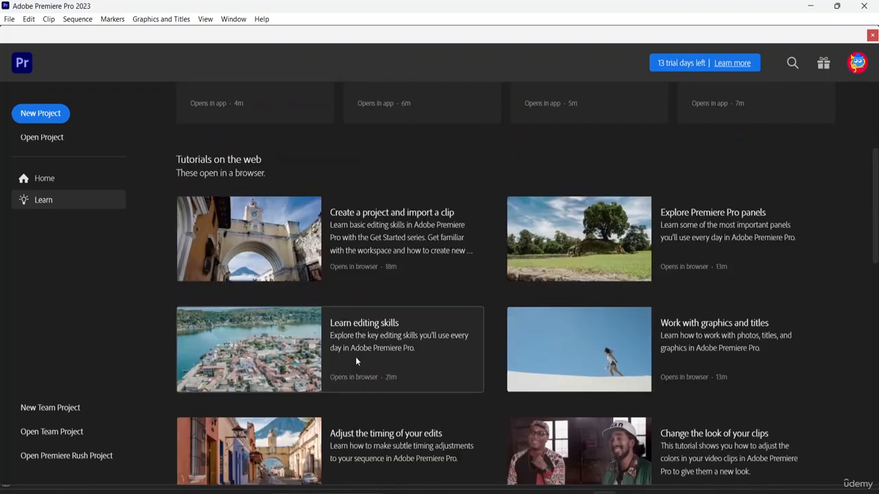
scroll(475, 347, "down", 6)
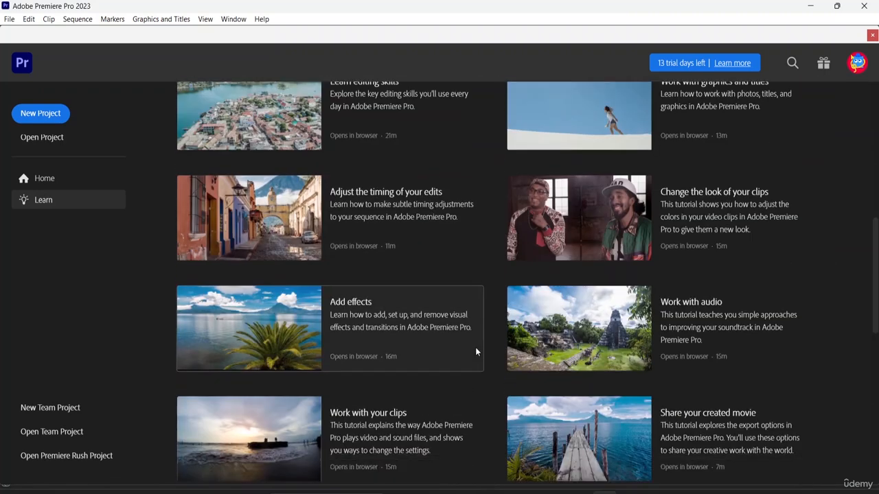
scroll(617, 374, "down", 2)
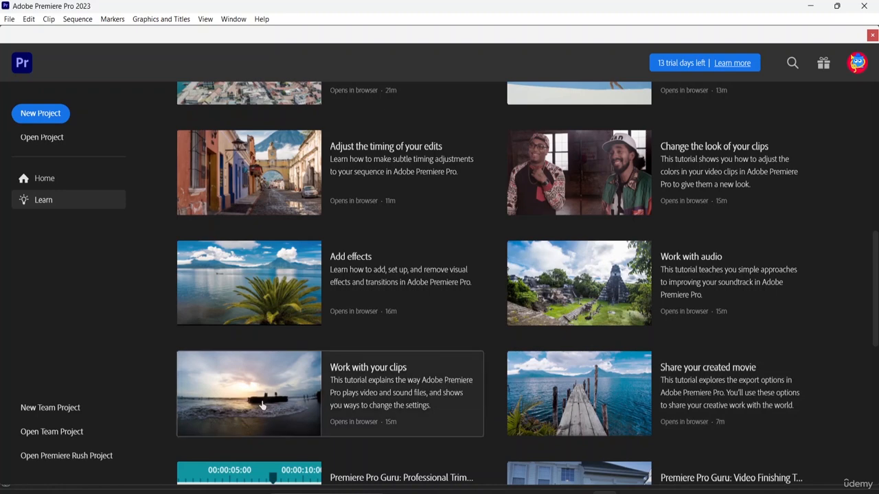
scroll(343, 280, "up", 6)
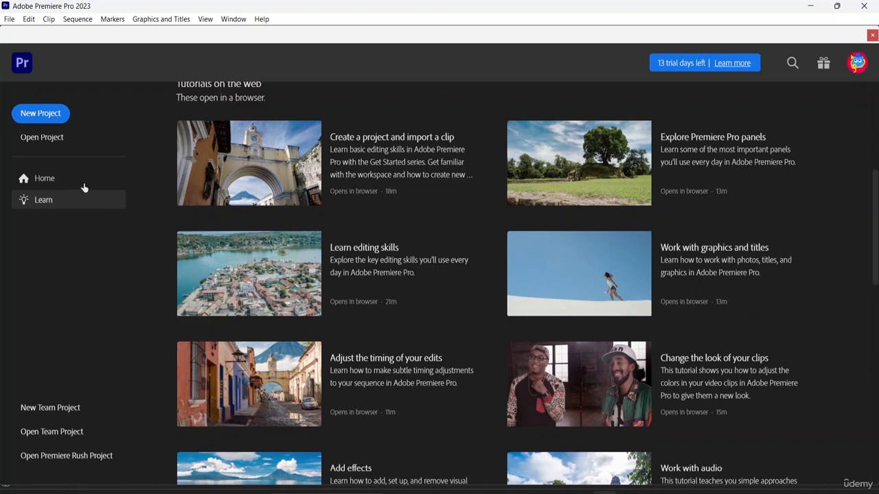
- Start a new project and name it Introduction Class
left_click(49, 118)
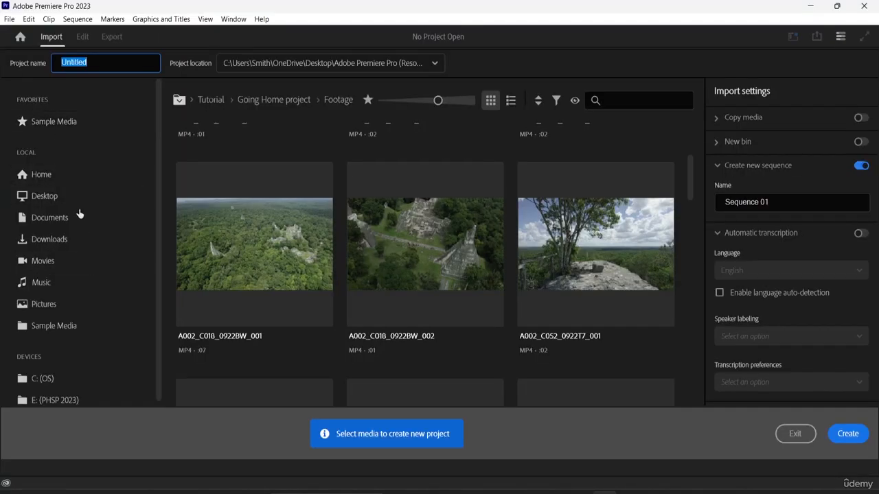
left_click(6, 19)
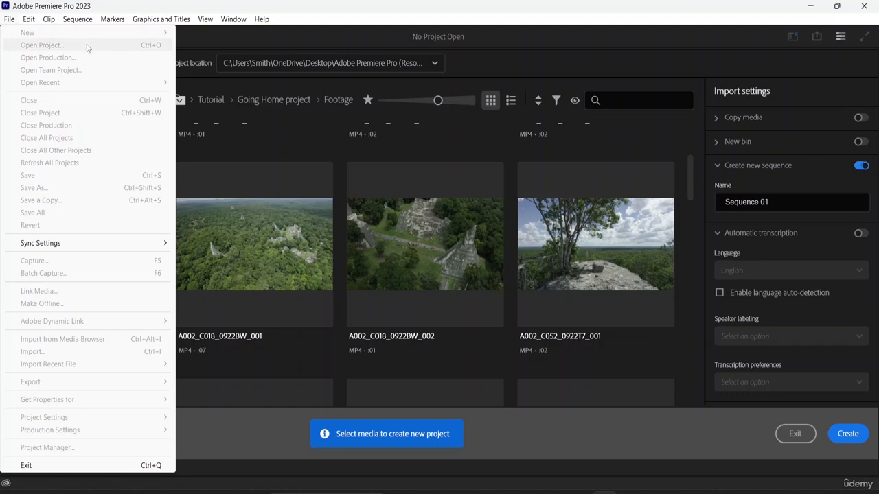
left_click(256, 149)
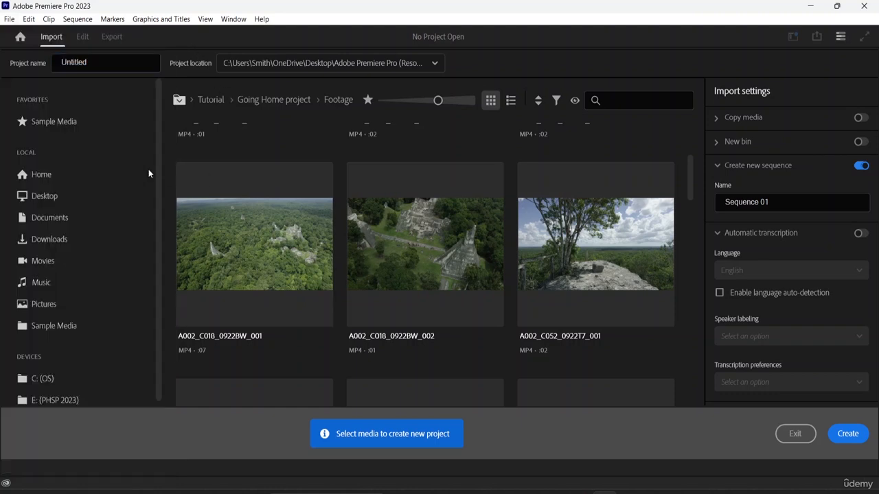
left_click(102, 62)
key("BackSpace")
key("BackSpace")
key("BackSpace")
key("BackSpace")
key("BackSpace")
key("BackSpace")
key("BackSpace")
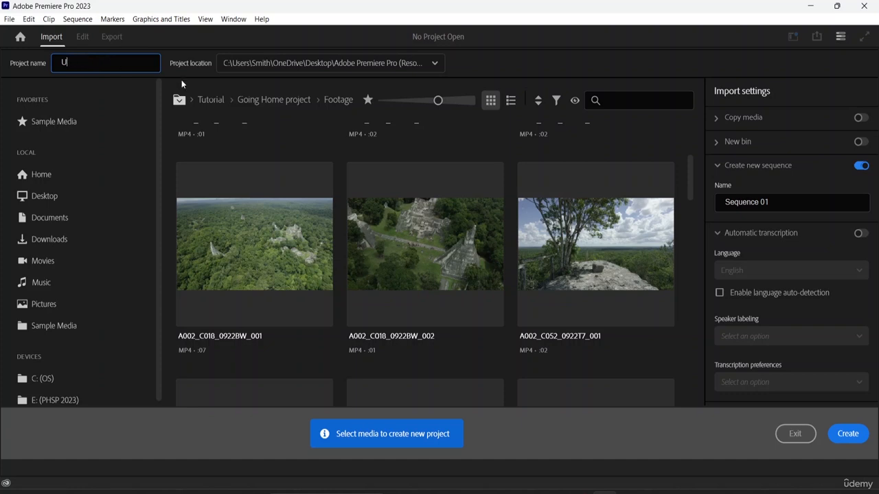
key("BackSpace")
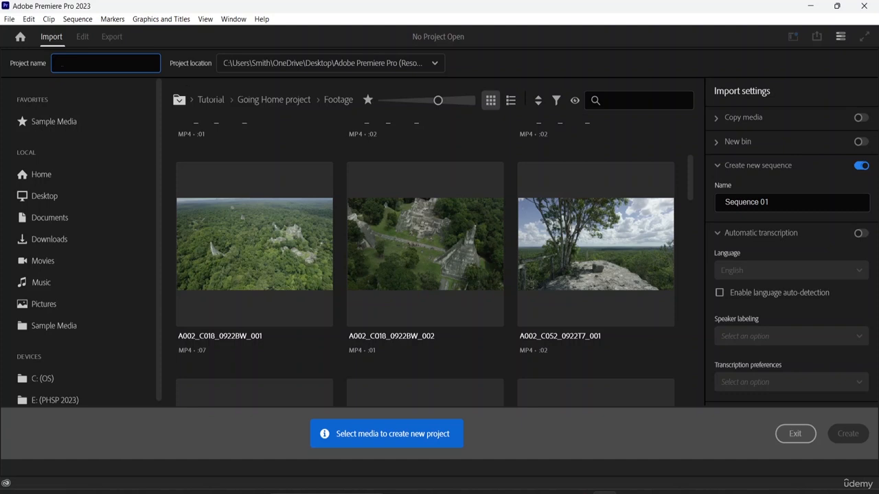
type("l")
key("BackSpace")
type("Intro")
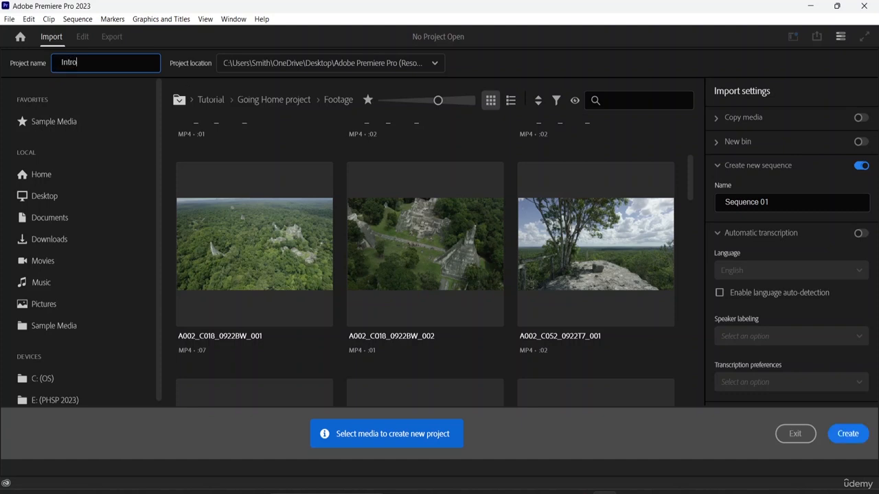
type("duction Class")
- Set the project location to the Adobe Premiere Pro (Resource File) folder on the Desktop and create the project
left_click(372, 64)
left_click(267, 155)
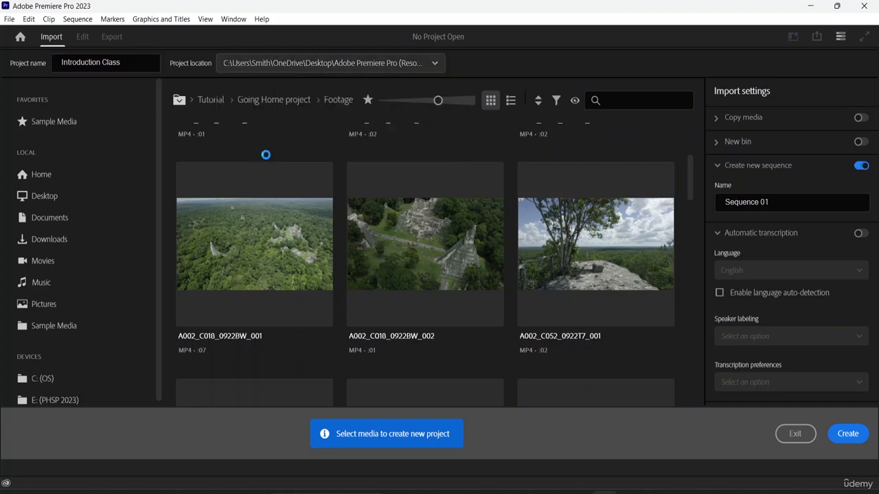
scroll(96, 184, "down", 4)
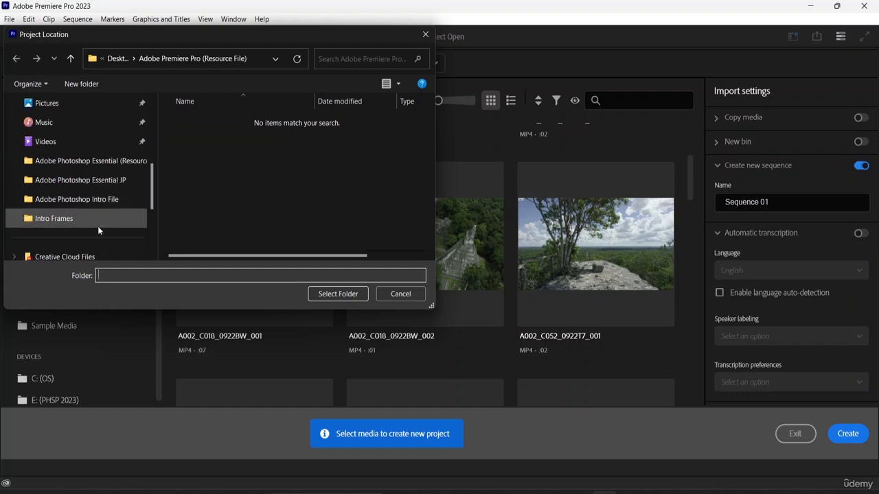
scroll(79, 134, "up", 2)
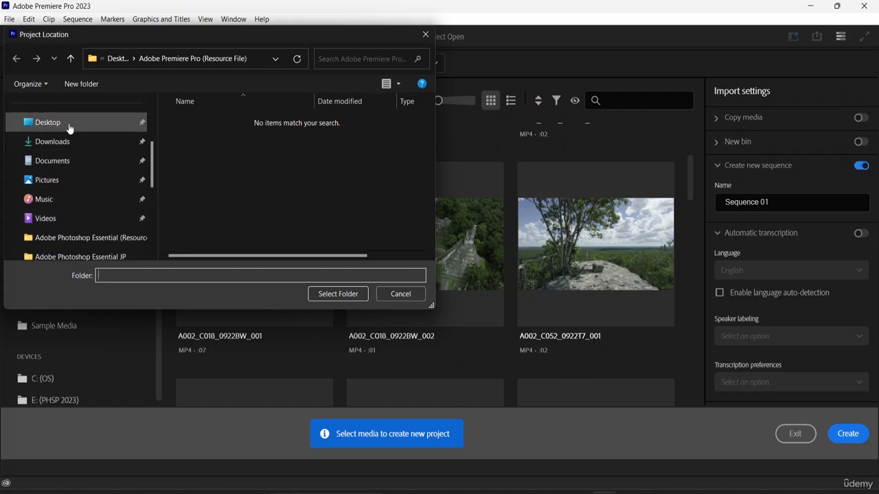
left_click(69, 126)
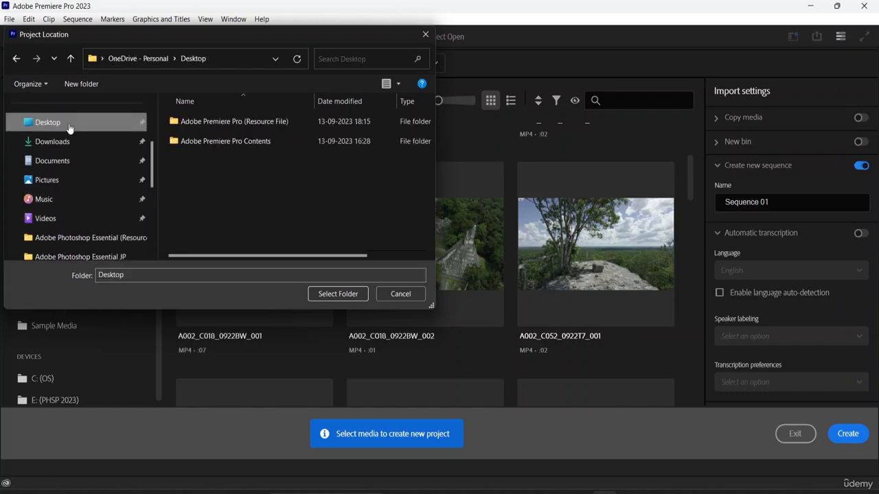
left_click(229, 120)
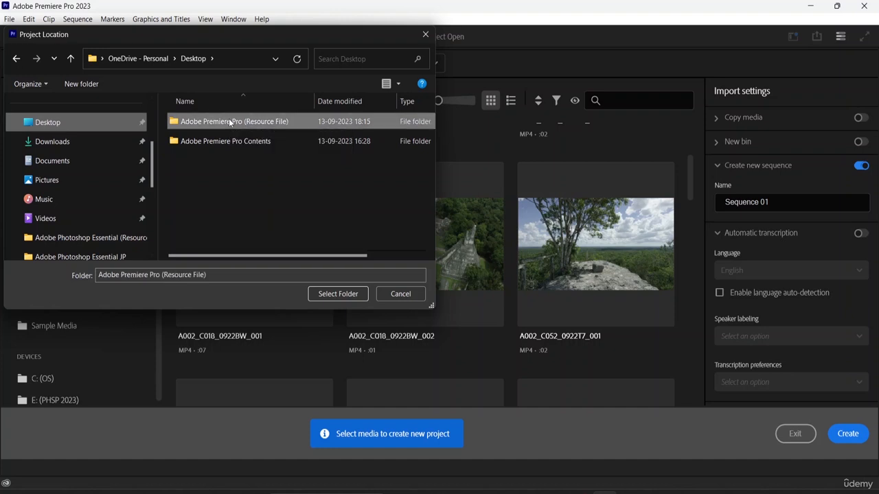
left_click(337, 294)
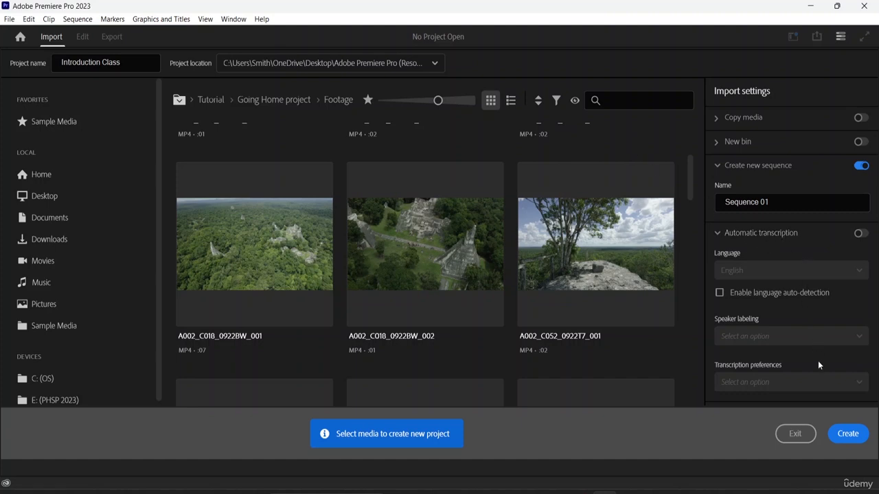
left_click(843, 438)
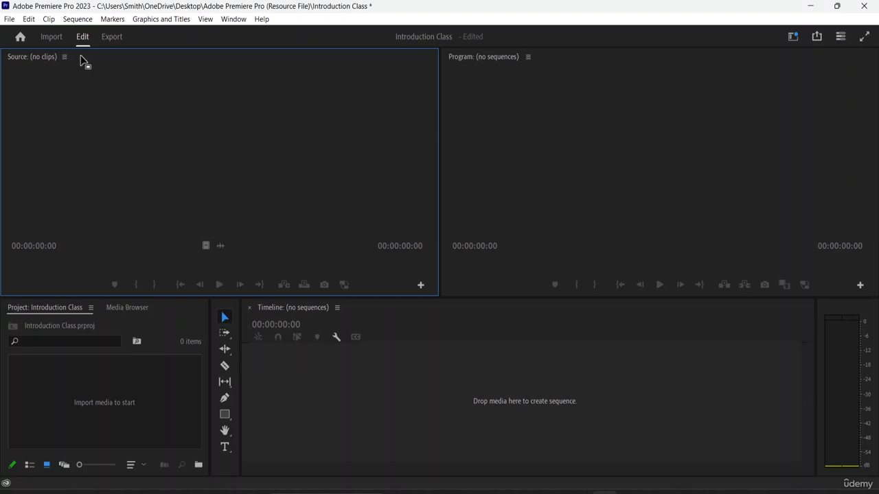
left_click(52, 38)
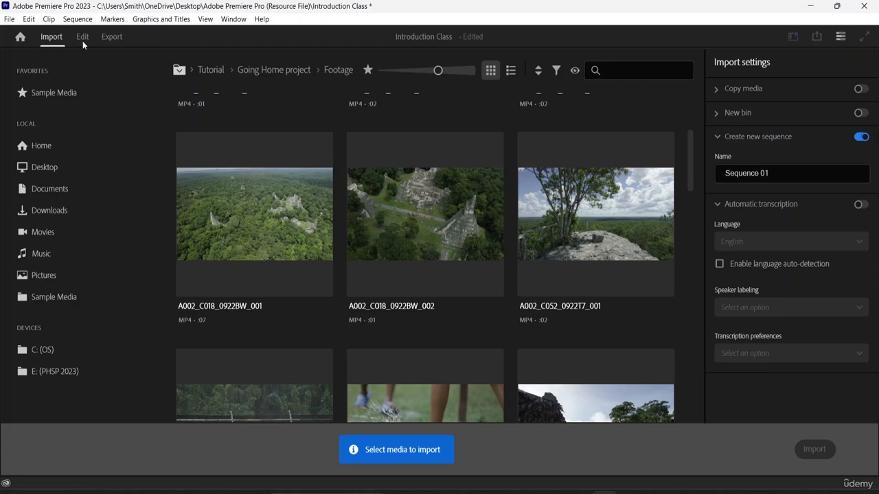
left_click(83, 38)
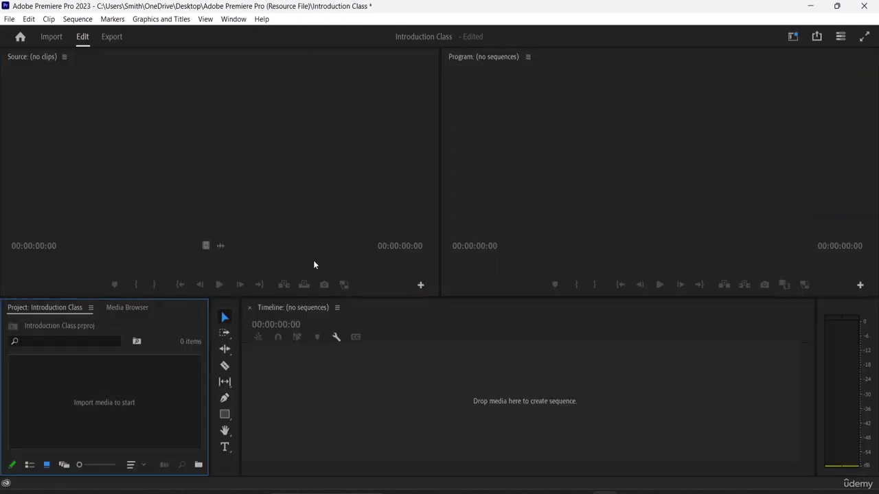
double_click(127, 403)
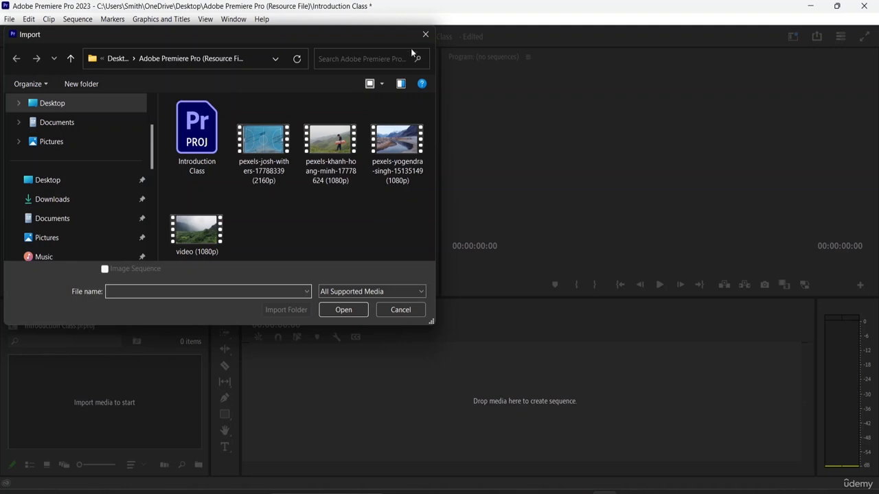
left_click(424, 34)
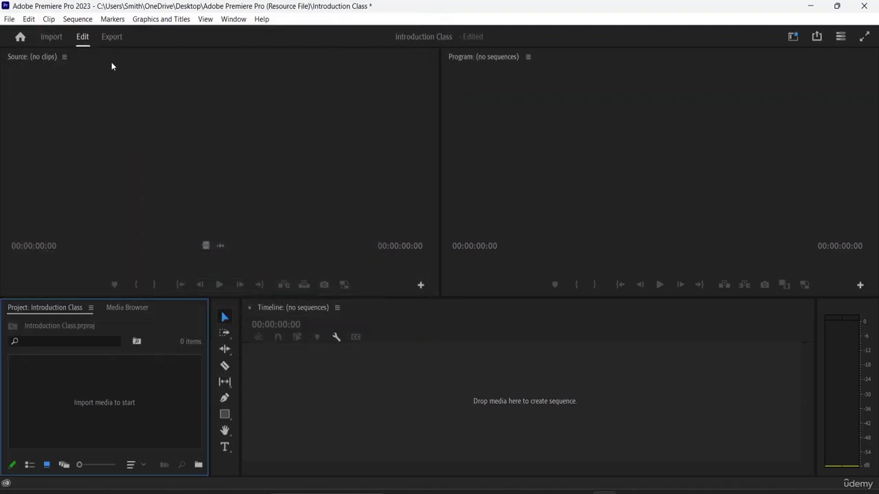
- Import the 1080p Pexels video numbered 17778624 from the Adobe Premiere Pro (Resource File) folder into the project
left_click(9, 19)
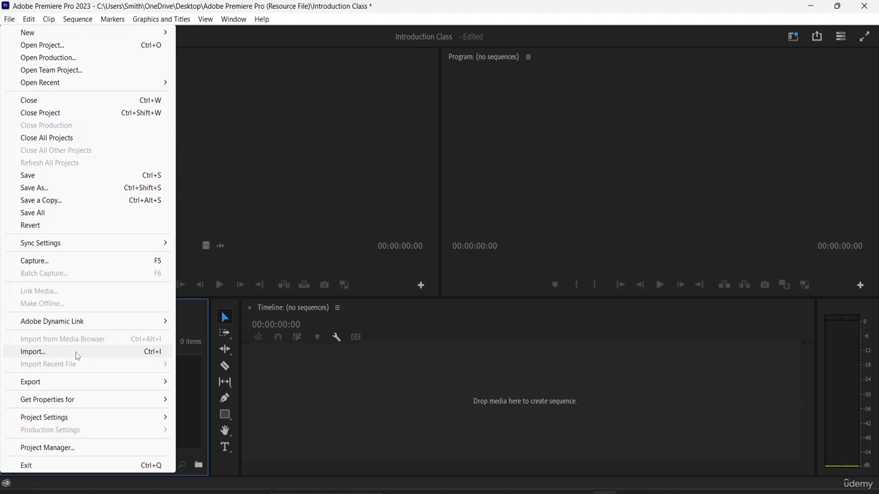
left_click(75, 352)
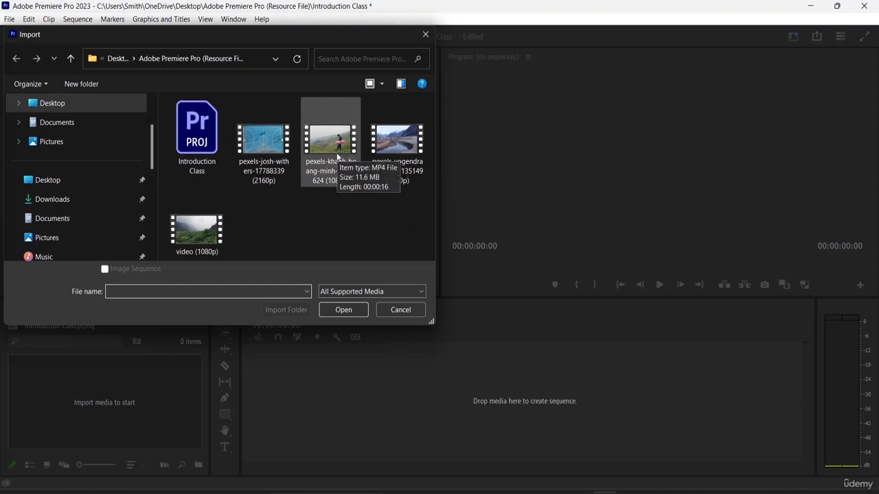
left_click(334, 159)
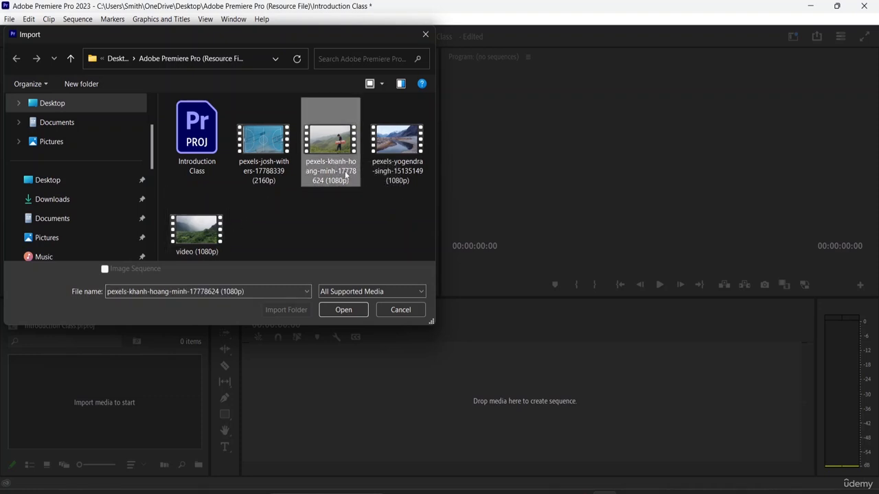
left_click(338, 310)
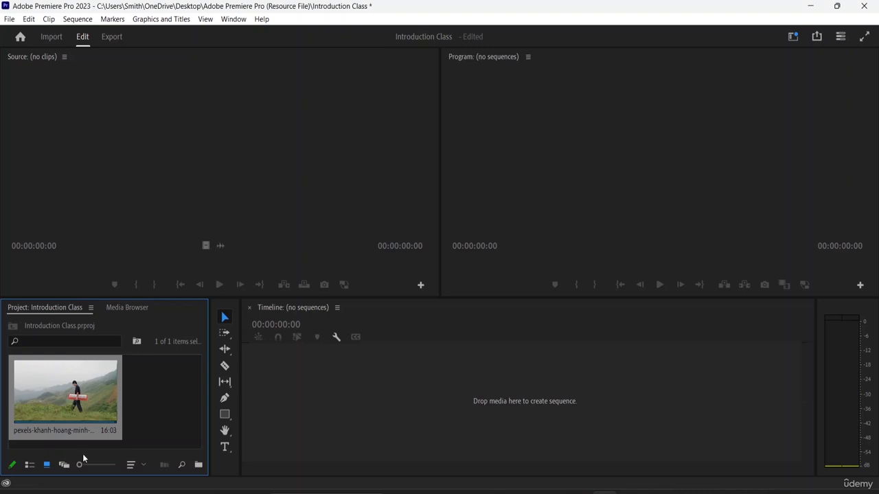
- Show the project's imported clip in list view and return it to icon view
left_click(30, 464)
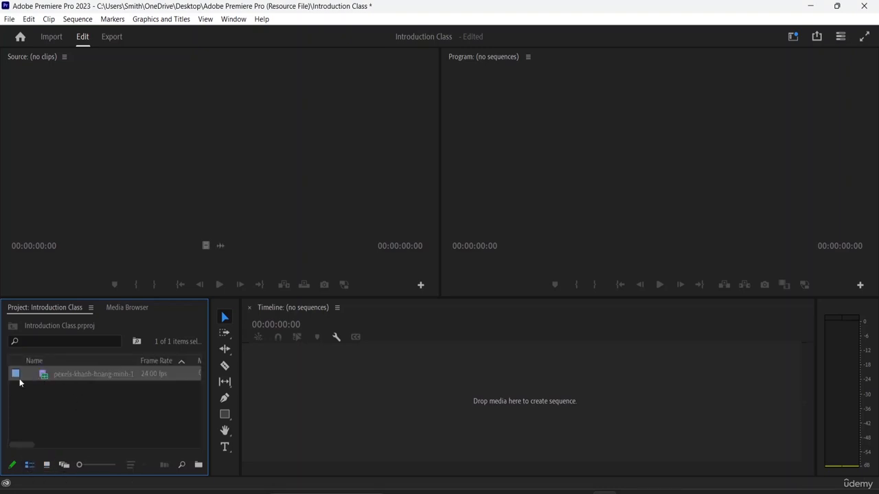
left_click(46, 464)
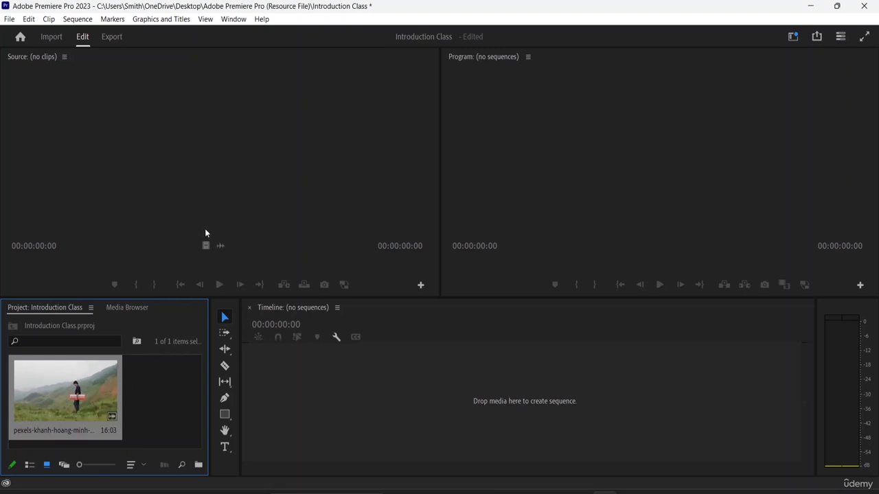
left_click(269, 492)
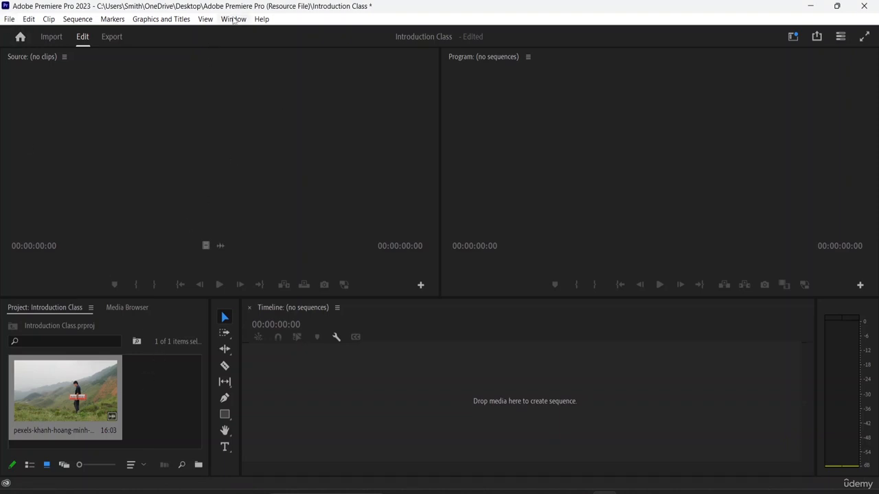
- Switch the workspace layout from Learning to Editing
left_click(233, 19)
mouse_move(258, 33)
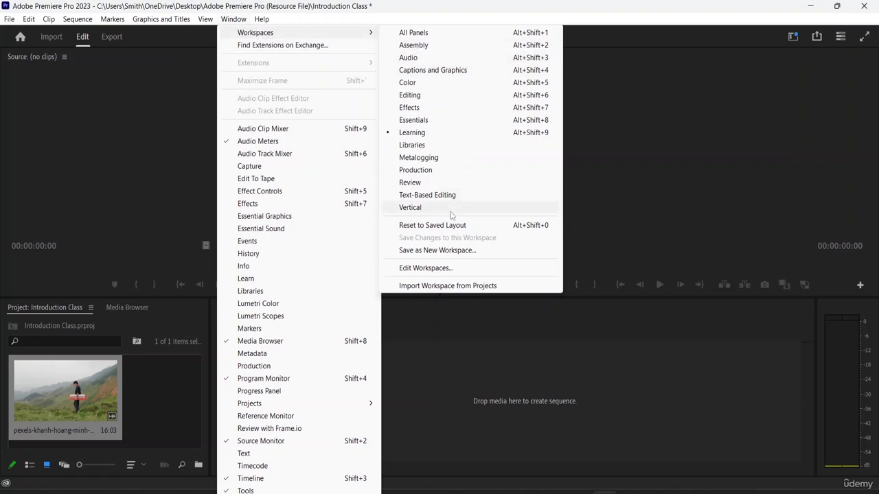
left_click(203, 24)
left_click(203, 25)
left_click(237, 19)
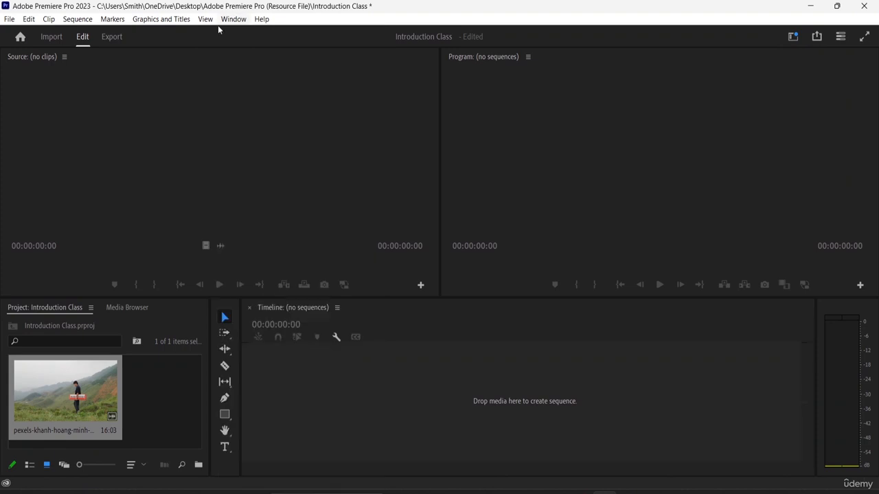
left_click(238, 23)
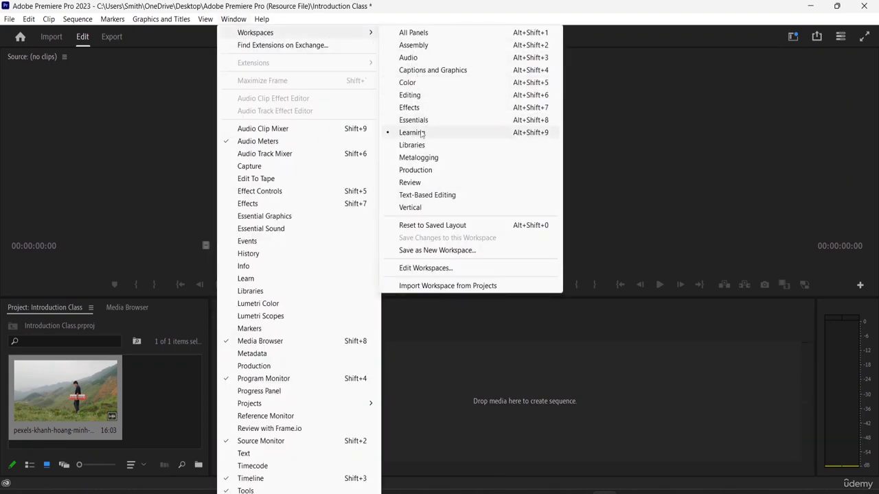
left_click(411, 97)
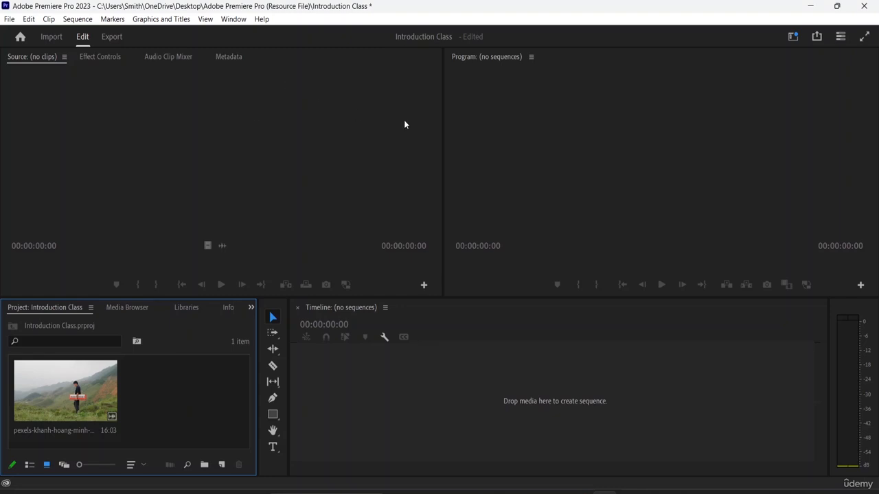
- Review the list of available workspace layouts without switching from Editing
left_click(440, 191)
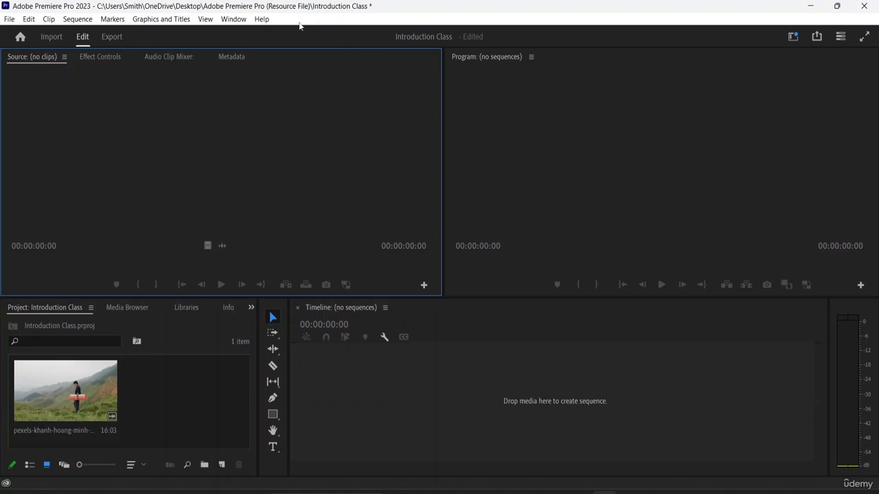
left_click(231, 20)
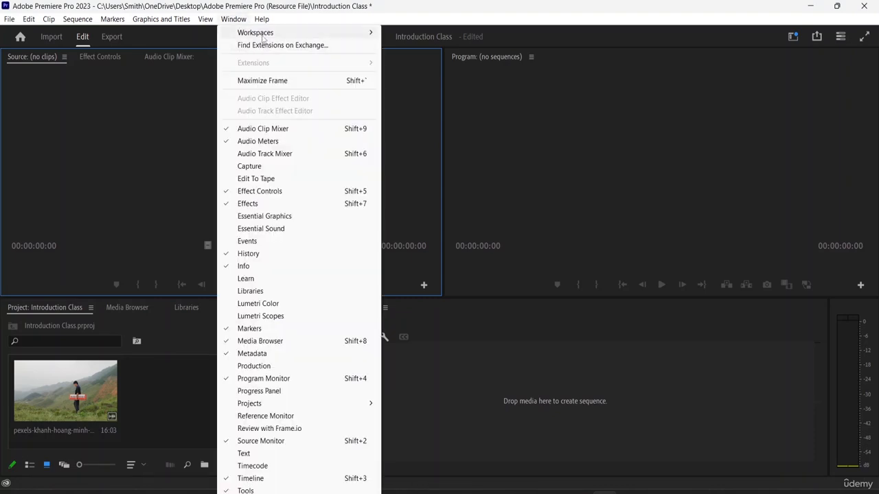
mouse_move(309, 33)
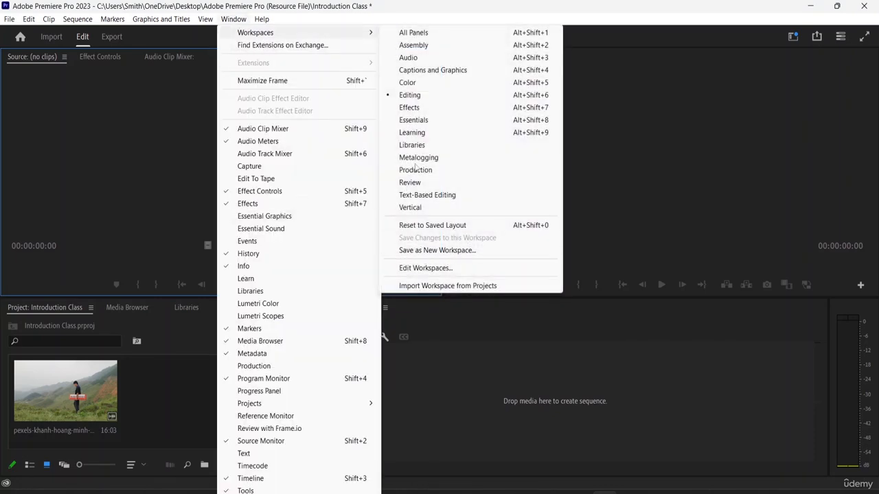
left_click(652, 143)
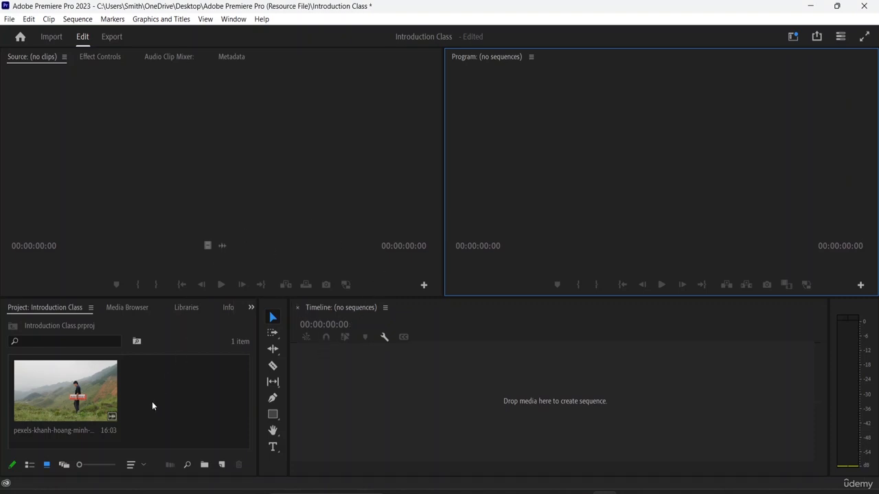
- Import the video pexels_videos_3955 (1080p) from the Downloads folder into the project
left_click(9, 19)
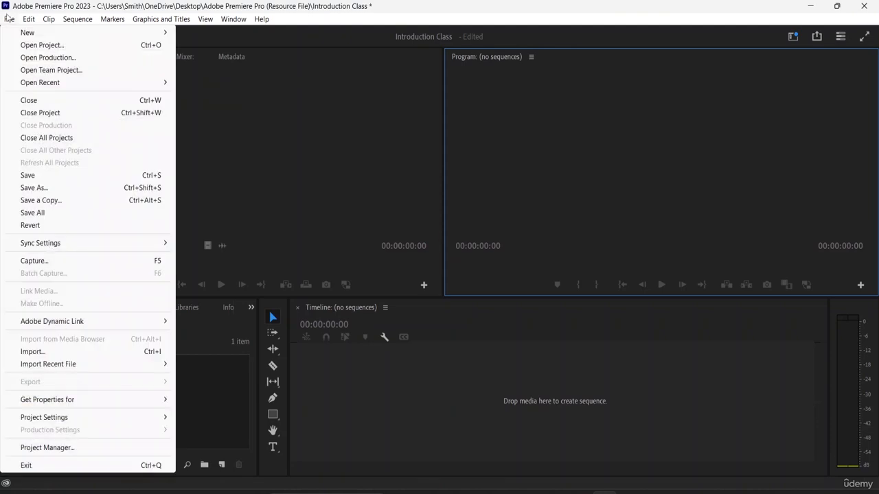
mouse_move(28, 19)
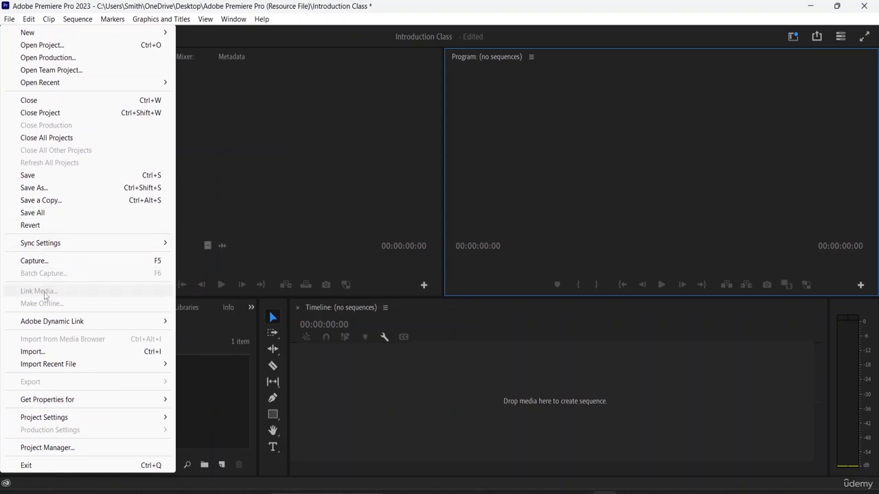
left_click(50, 352)
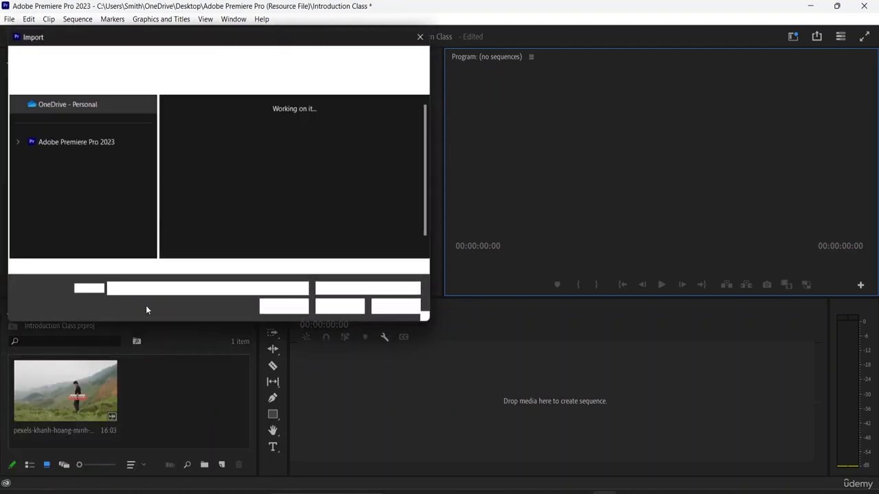
scroll(278, 211, "down", 1)
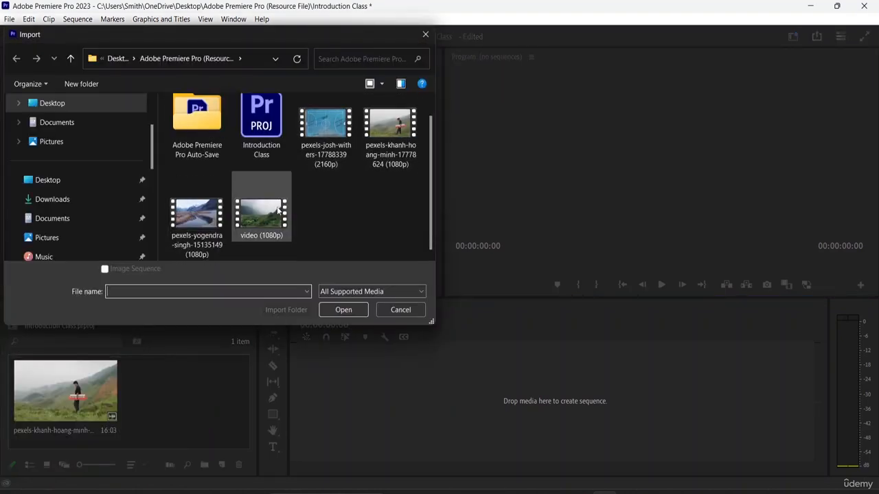
left_click(52, 199)
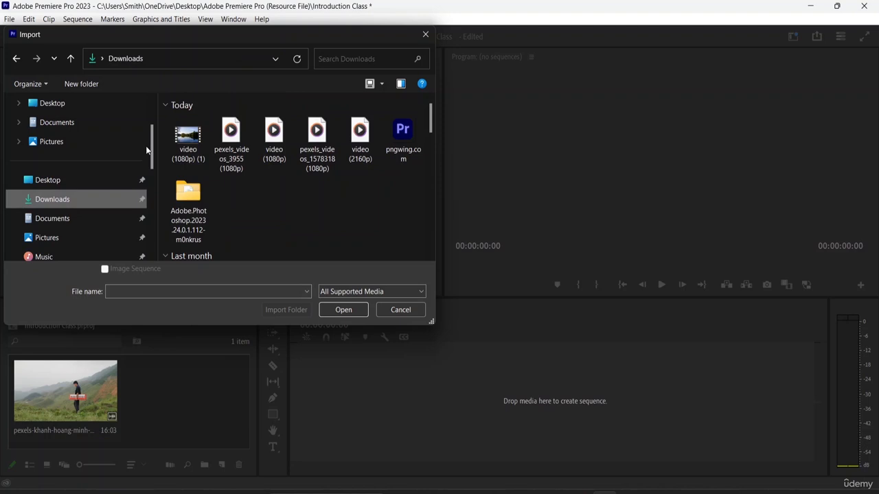
left_click(231, 148)
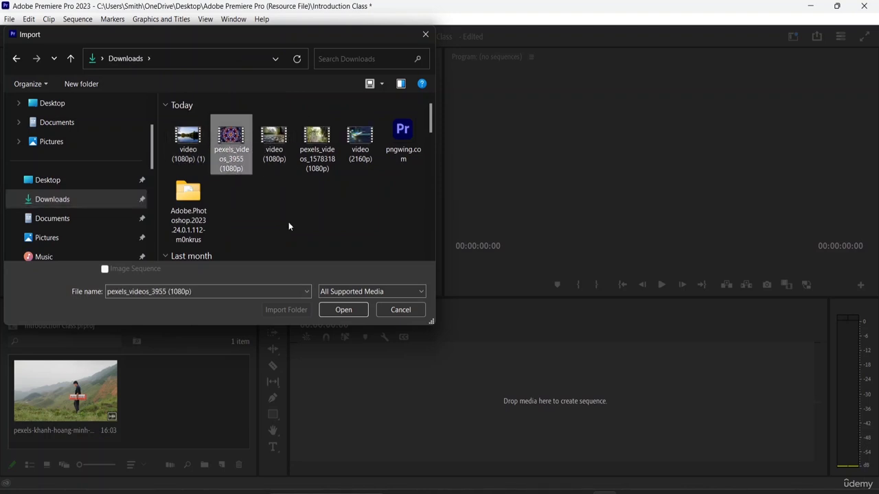
left_click(338, 309)
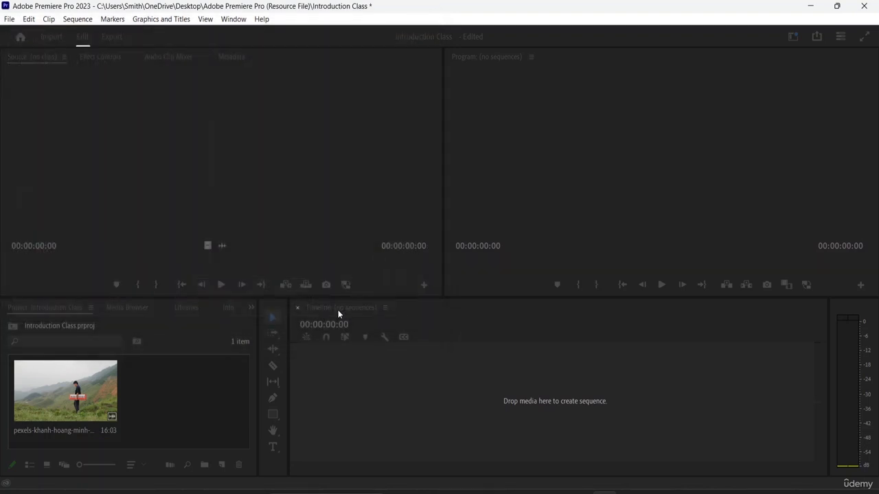
- Cut the first imported clip, showing the person on the green hillside, out of the project
left_click(110, 385)
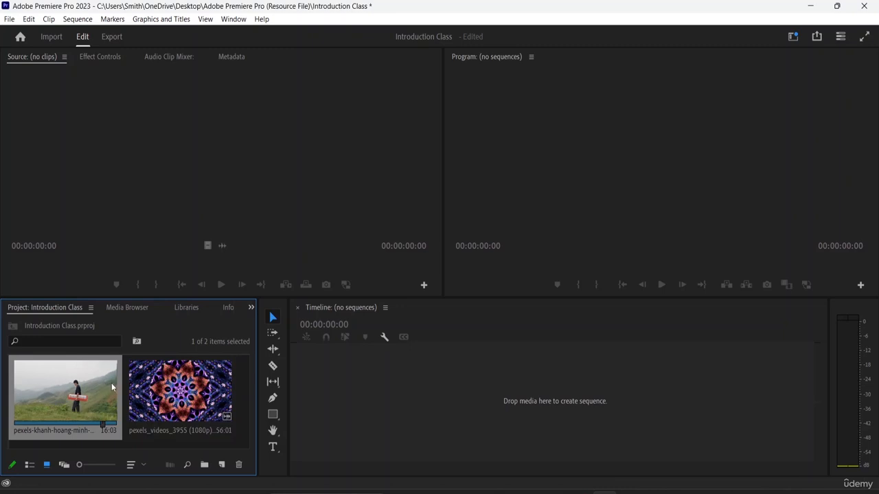
right_click(111, 383)
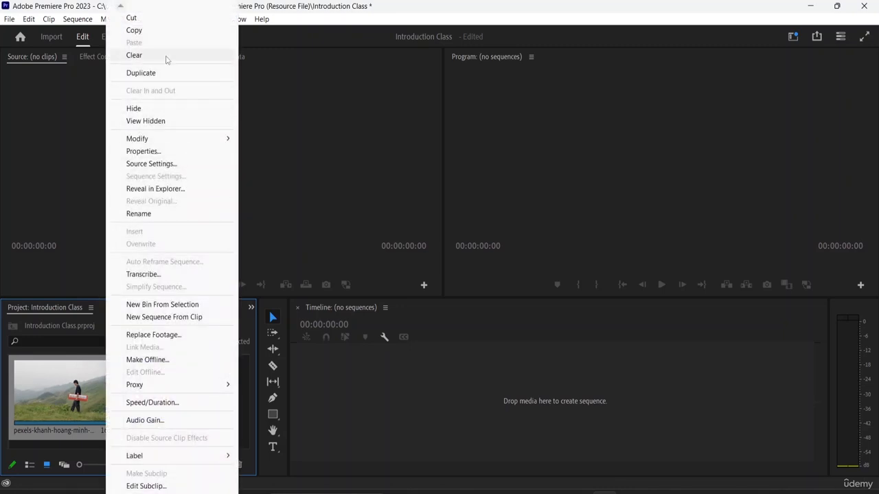
left_click(147, 18)
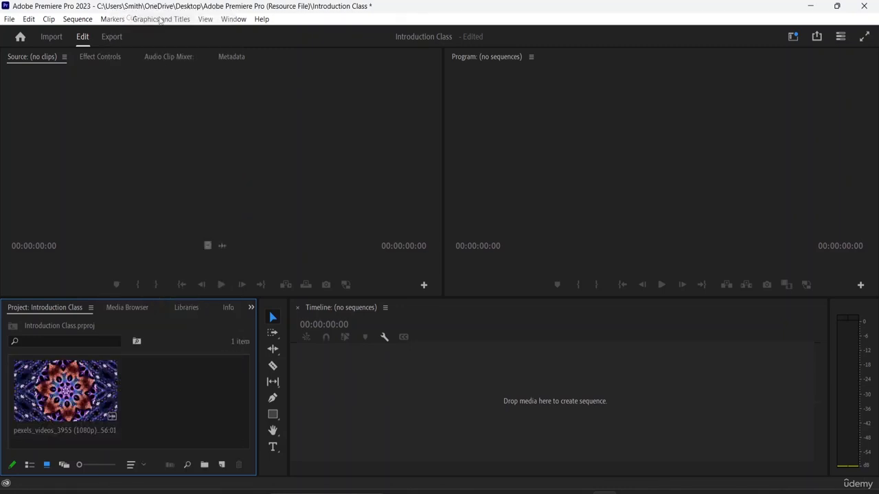
- Create a sequence in the timeline from the pexels_videos_3955 (1080p) clip and rename the sequence as Sequence 1
left_click(98, 396)
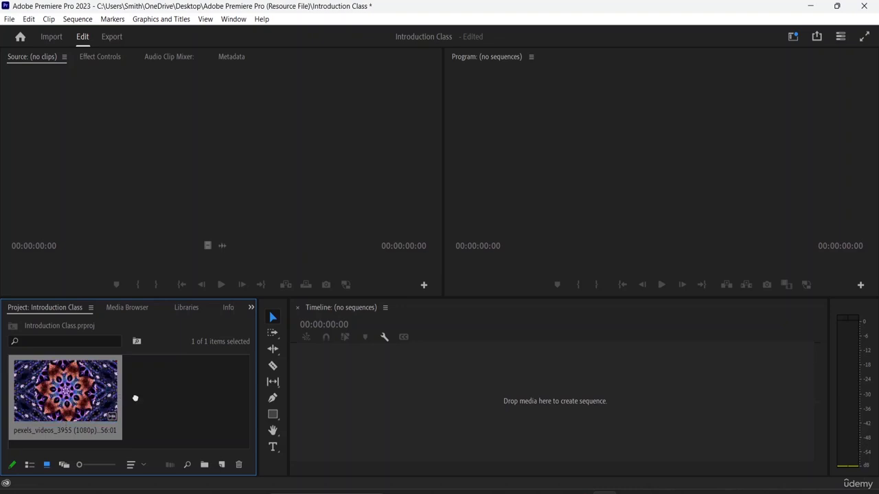
left_click_drag(368, 392, 395, 397)
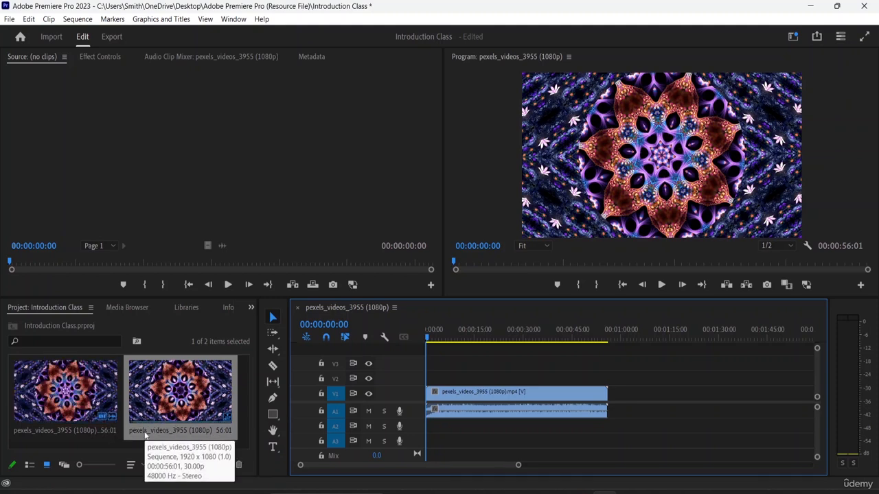
left_click(146, 430)
left_click(145, 430)
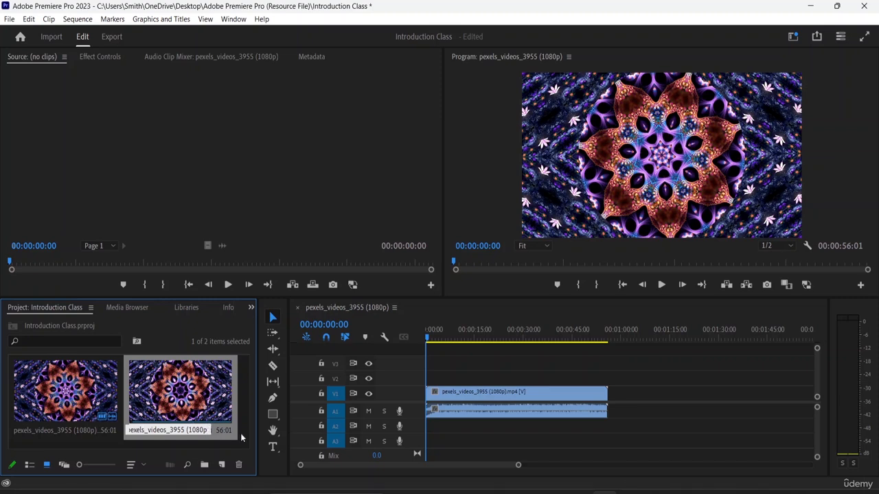
key("BackSpace")
key("BackSpace")
key("BackSpace")
key("BackSpace")
key("BackSpace")
key("BackSpace")
key("BackSpace")
key("BackSpace")
key("BackSpace")
key("BackSpace")
key("BackSpace")
key("BackSpace")
key("BackSpace")
key("BackSpace")
key("BackSpace")
key("BackSpace")
key("BackSpace")
key("BackSpace")
key("BackSpace")
key("BackSpace")
type("Sequence 1")
key("shift+Tab")
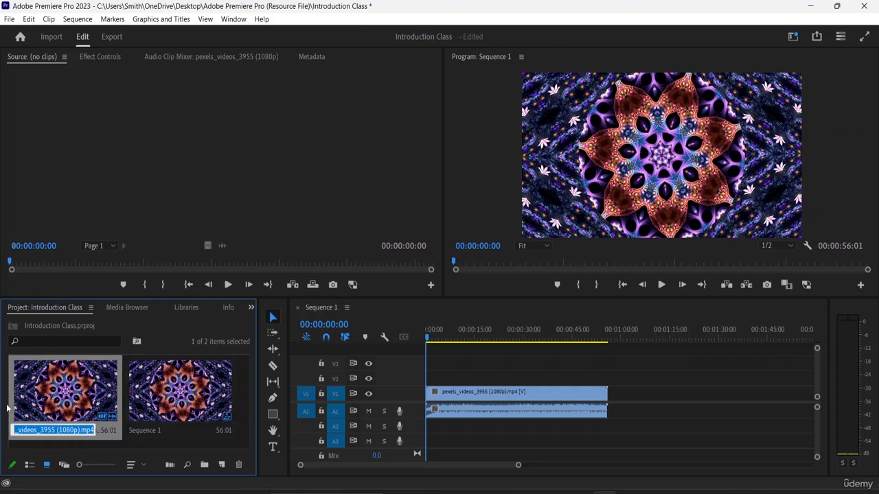
left_click(127, 444)
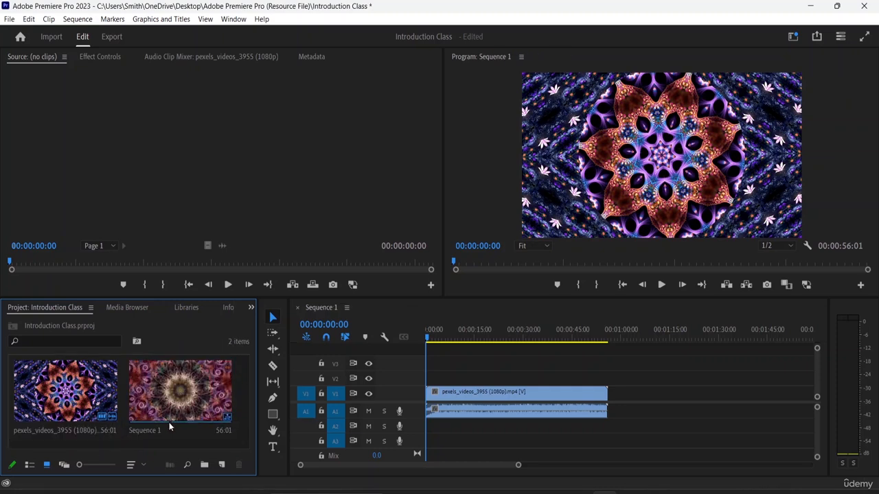
left_click(189, 412)
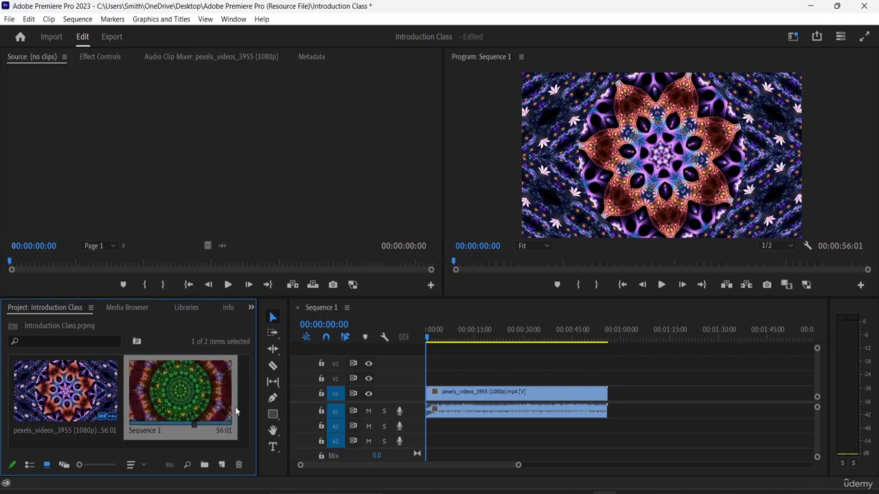
left_click(234, 392)
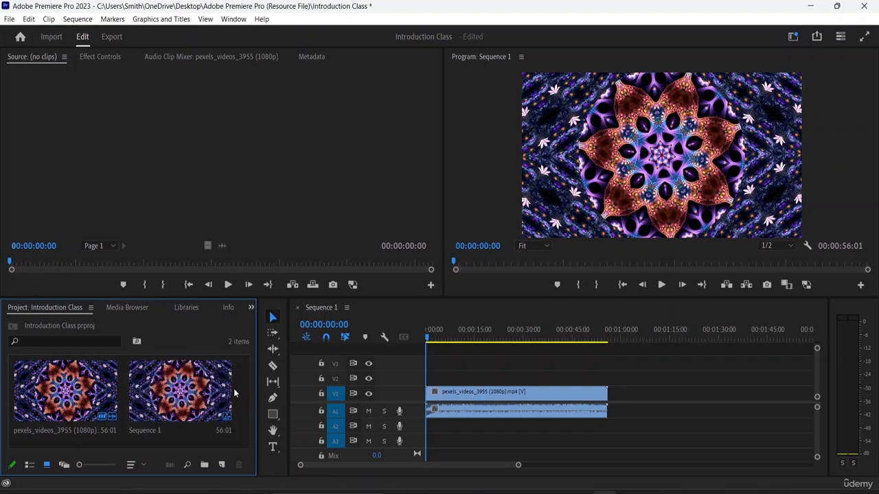
left_click(74, 406)
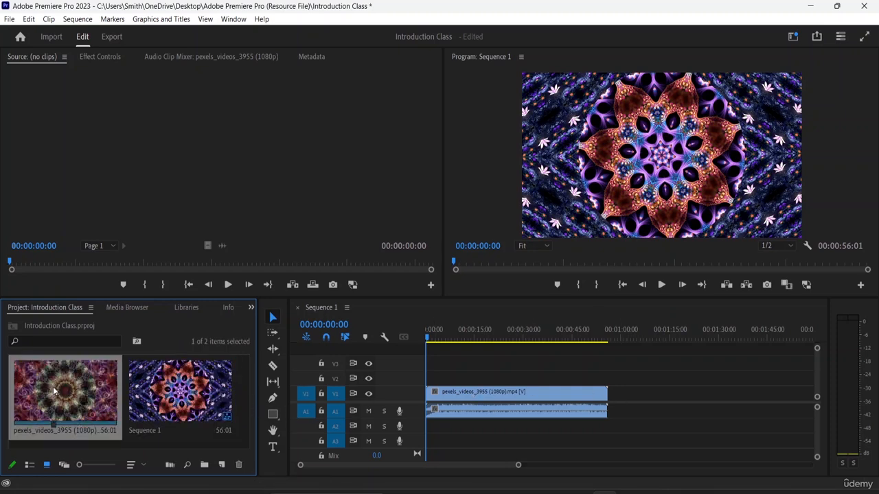
left_click(202, 429)
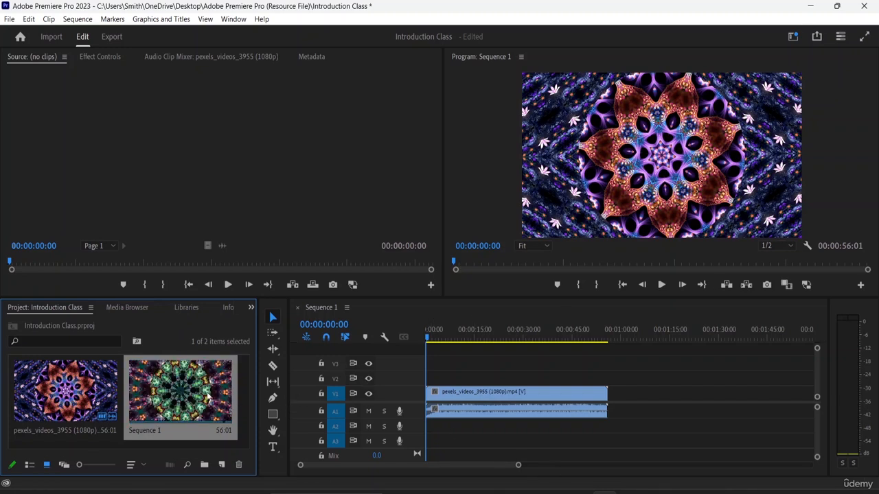
left_click(9, 20)
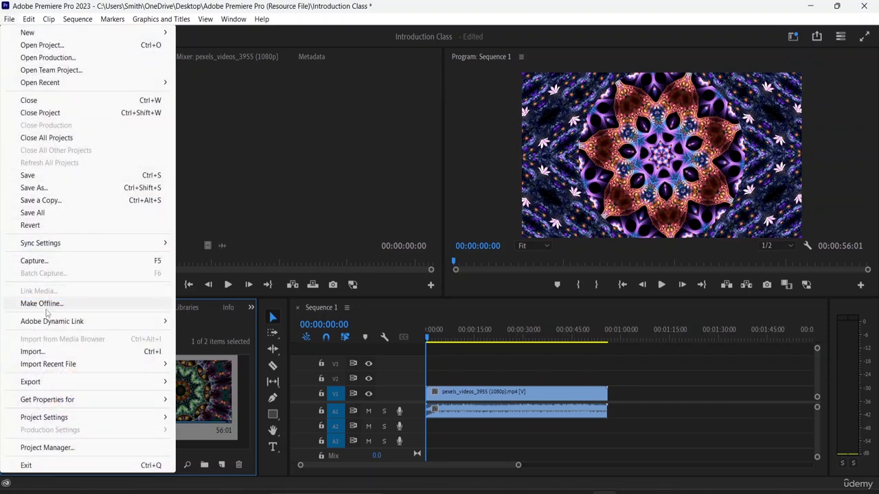
left_click(45, 354)
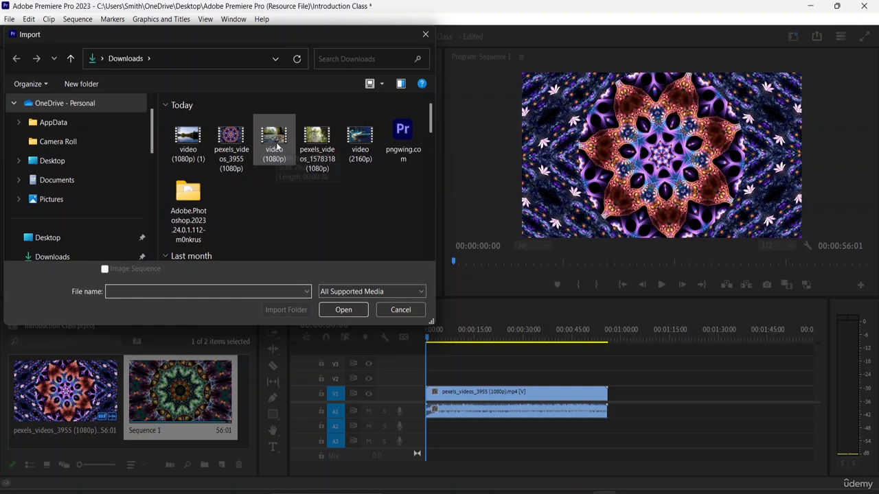
left_click(359, 141)
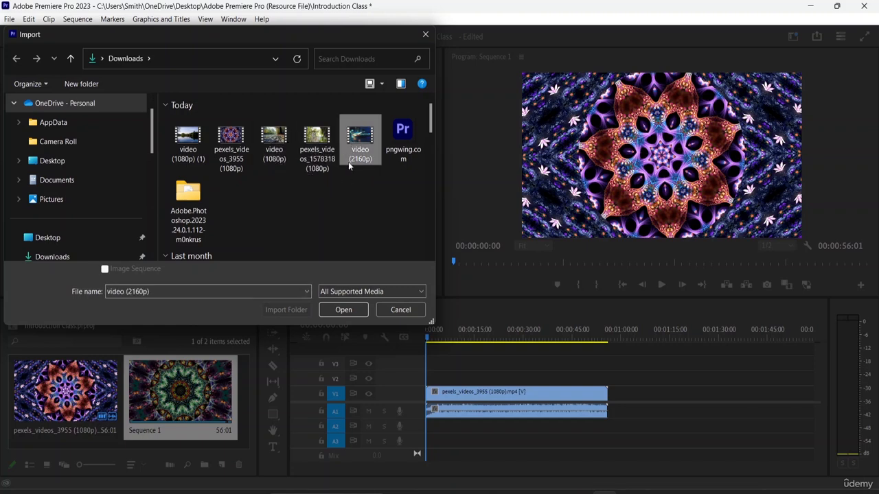
left_click(316, 144)
left_click(342, 309)
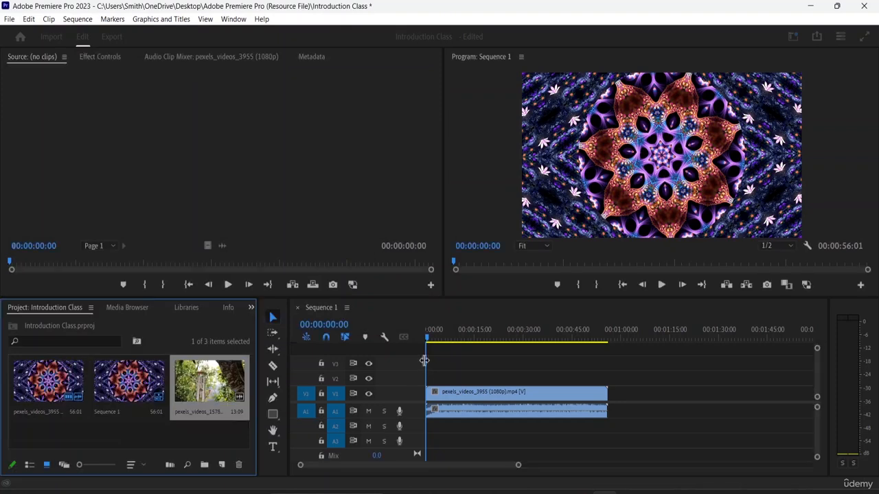
- Place the pexels_videos_1578318 clip on track V1 of Sequence 1, directly after the end of the first clip
left_click(197, 412)
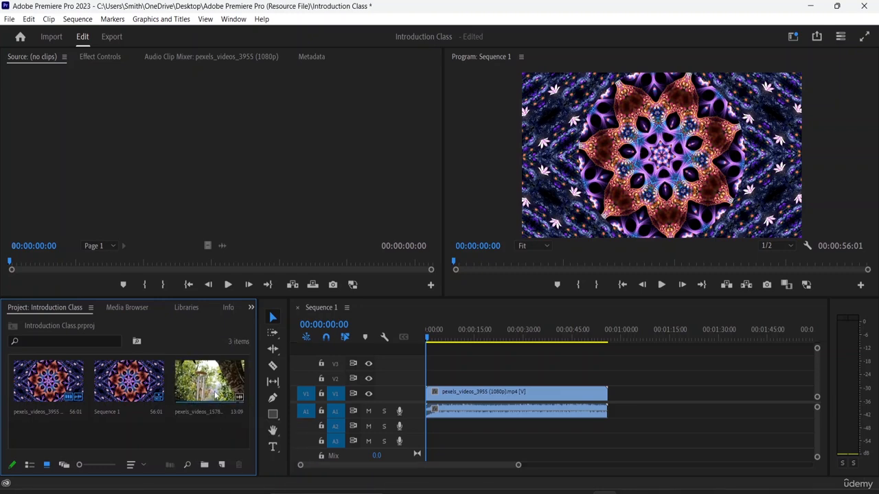
left_click_drag(228, 395, 613, 405)
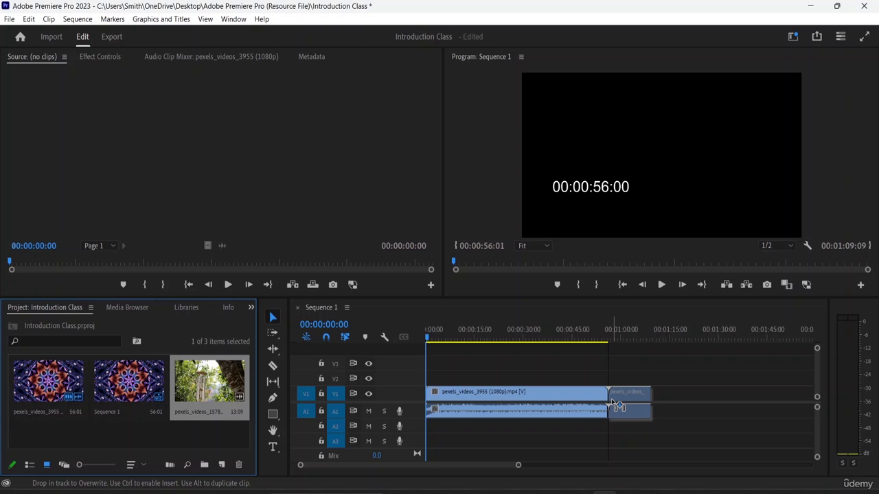
left_click_drag(613, 404, 612, 405)
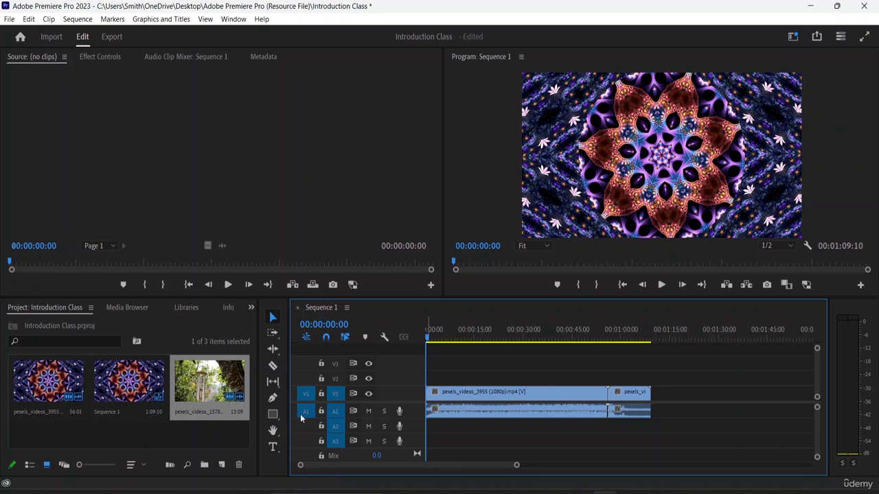
- Try moving the second clip further along the timeline to leave a gap after the first clip, and undo the move
left_click(626, 389)
left_click_drag(627, 390, 724, 413)
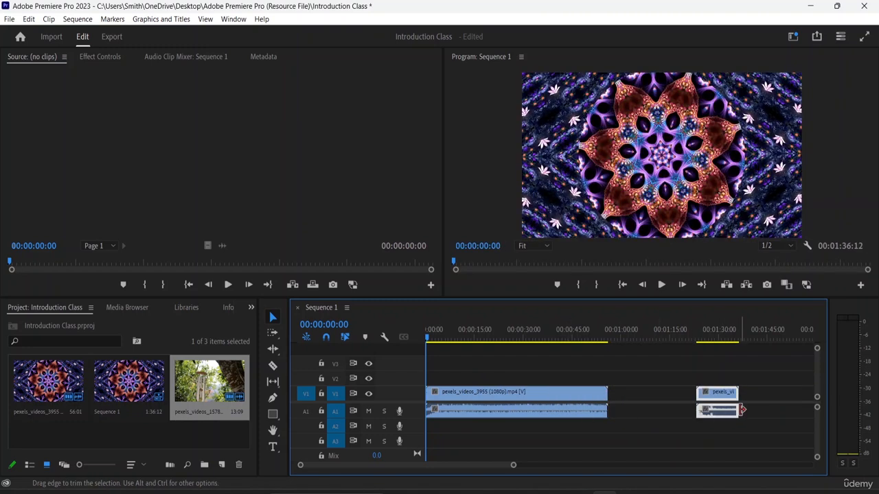
key("ctrl+z")
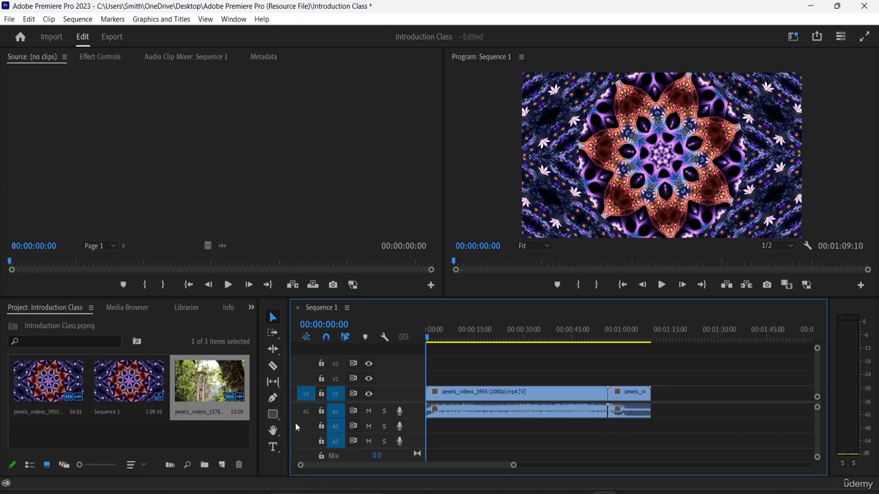
- Select the first clip on track V1 of Sequence 1 together with its linked audio
left_click_drag(562, 393, 625, 403)
left_click(686, 396)
left_click(442, 413)
left_click_drag(442, 413, 480, 412)
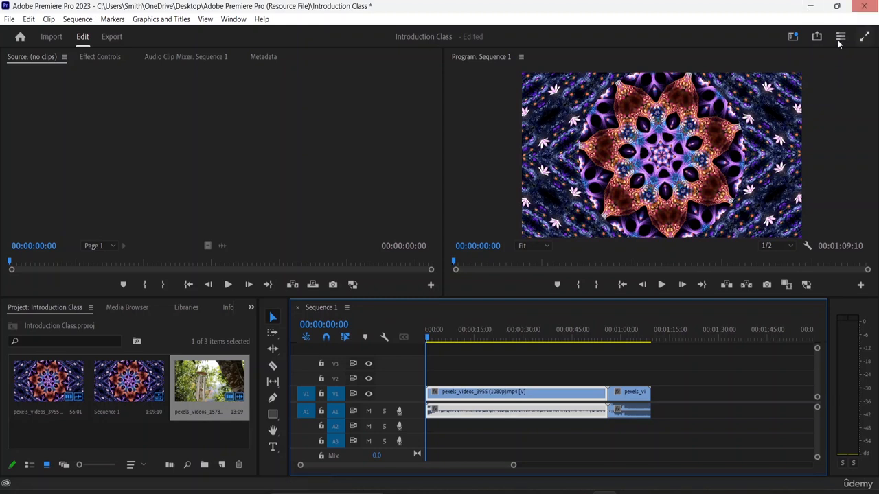
left_click(253, 142)
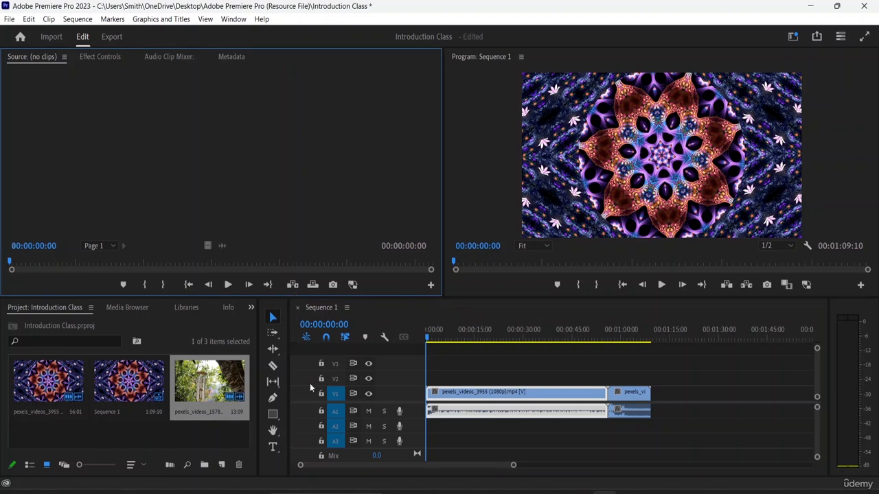
left_click(273, 307)
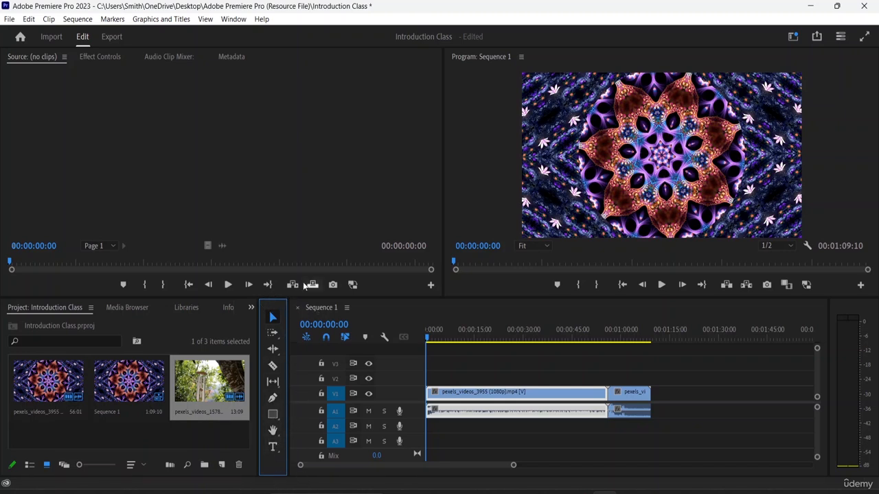
- Examine Sequence 1 around the 00:00:19:15 mark at closer and wider timeline zoom levels
left_click(260, 146)
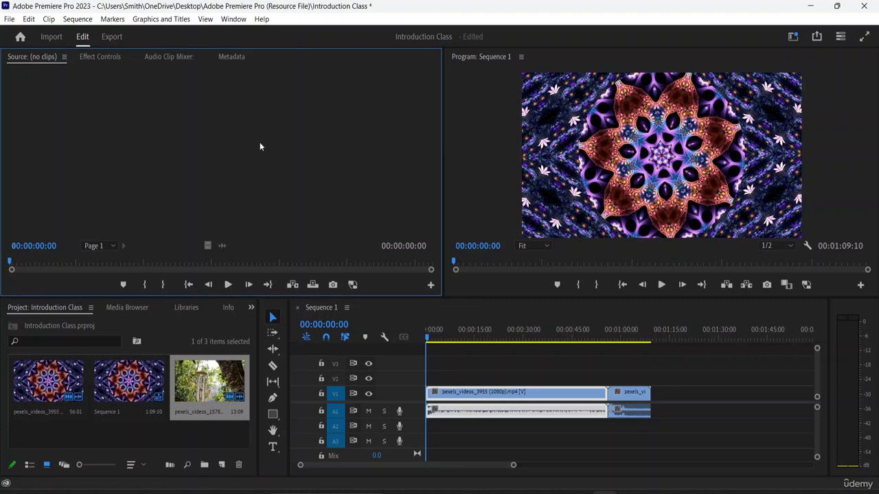
left_click(476, 139)
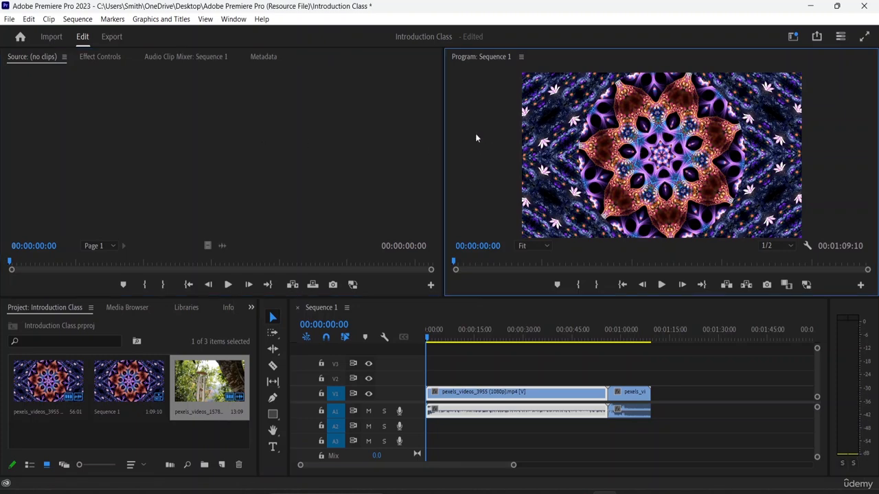
left_click(489, 331)
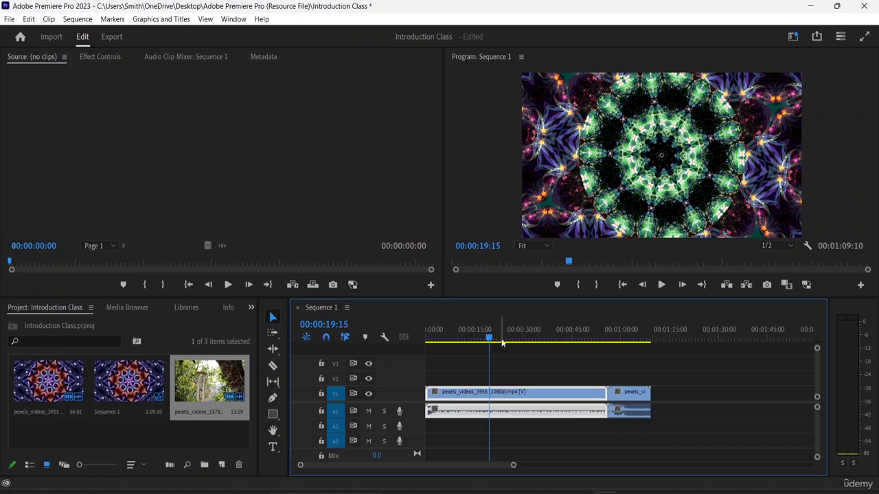
key("equal")
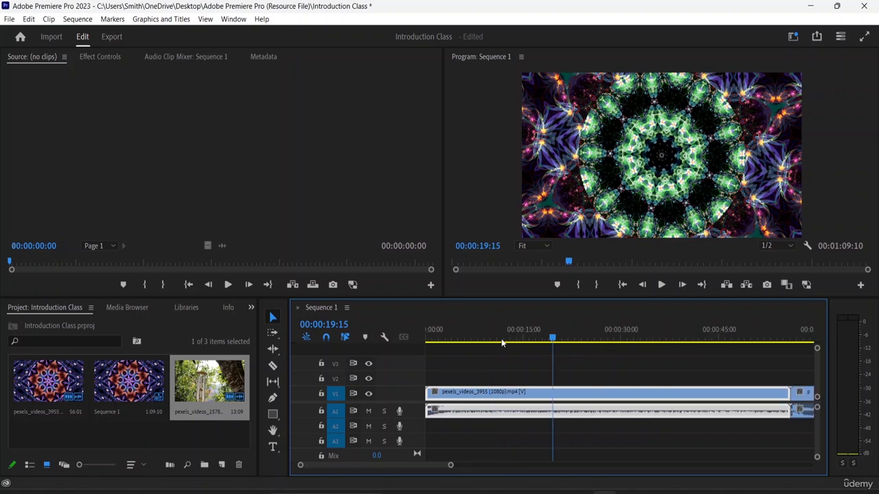
key("equal")
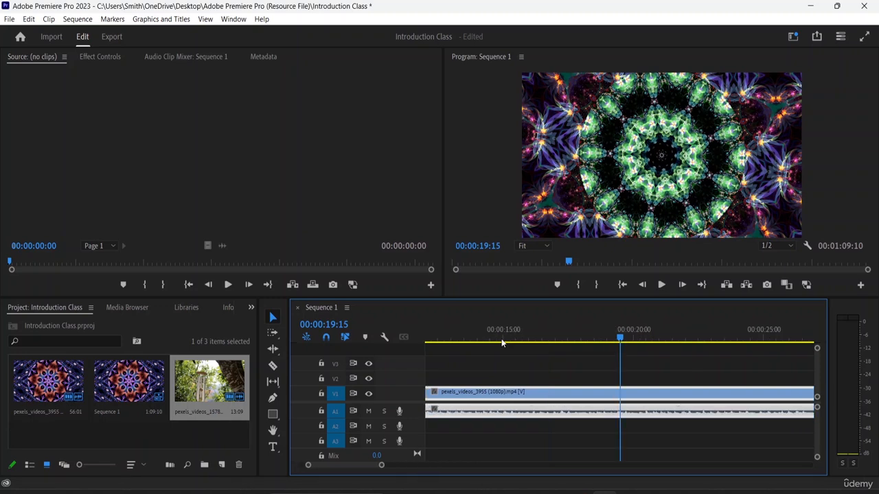
key("minus")
key("minus")
key("minus")
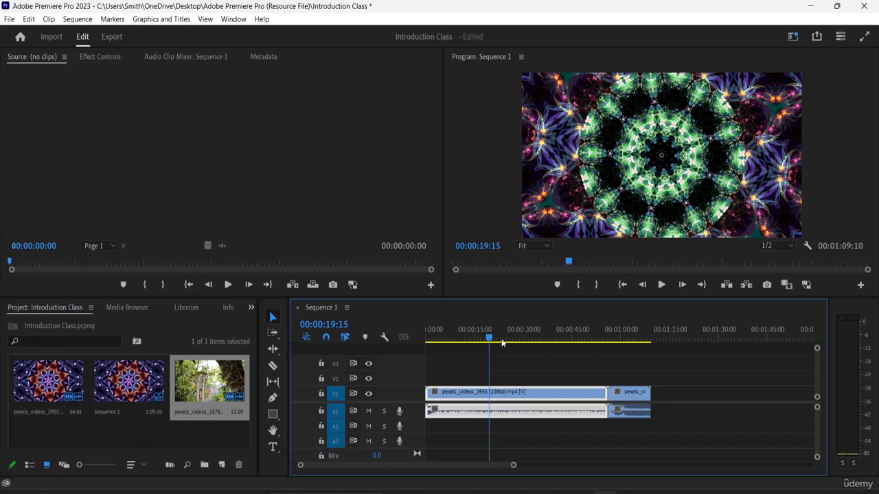
left_click(419, 172)
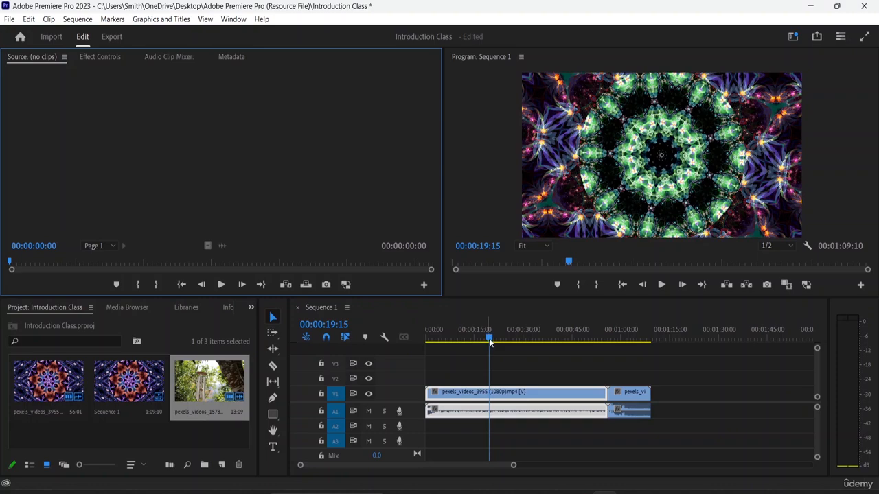
- Scrub through the first clip and briefly play Sequence 1 from 00:00:08:18
left_click_drag(490, 342, 504, 361)
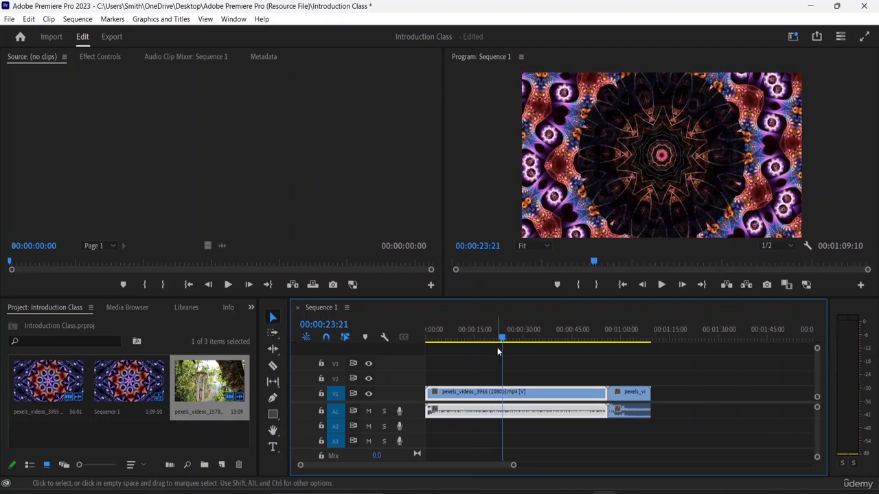
left_click_drag(502, 339, 454, 343)
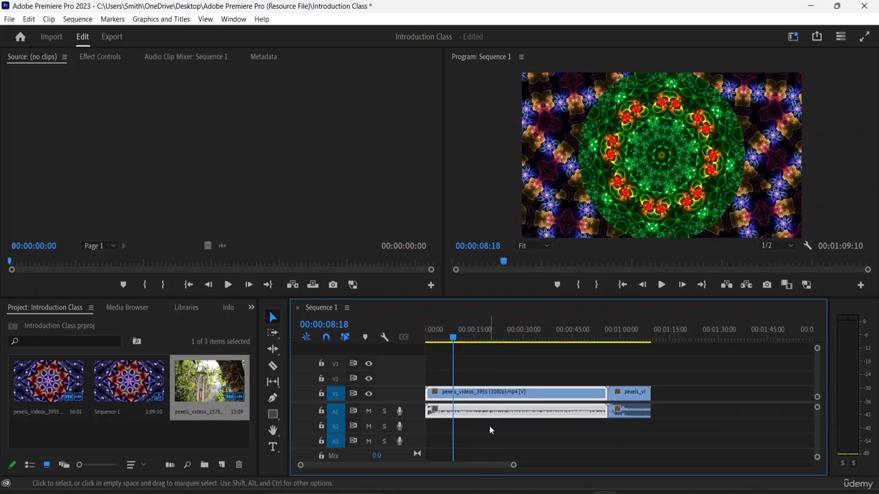
key("space")
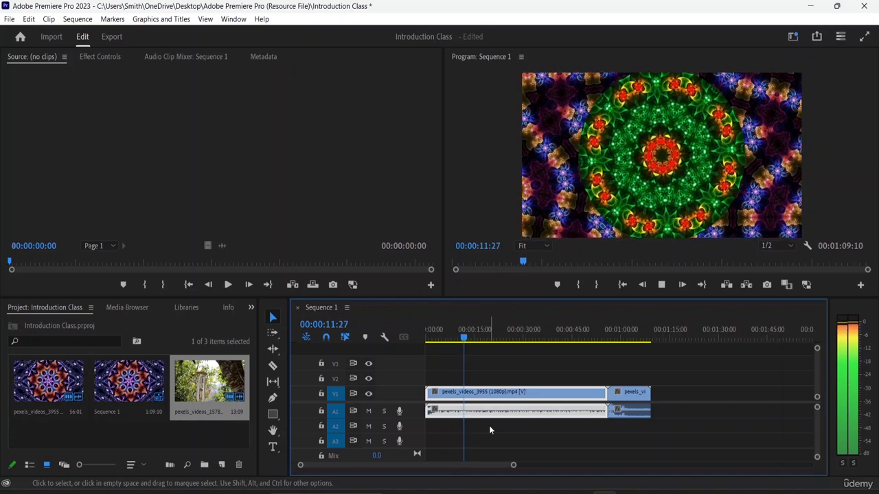
key("space")
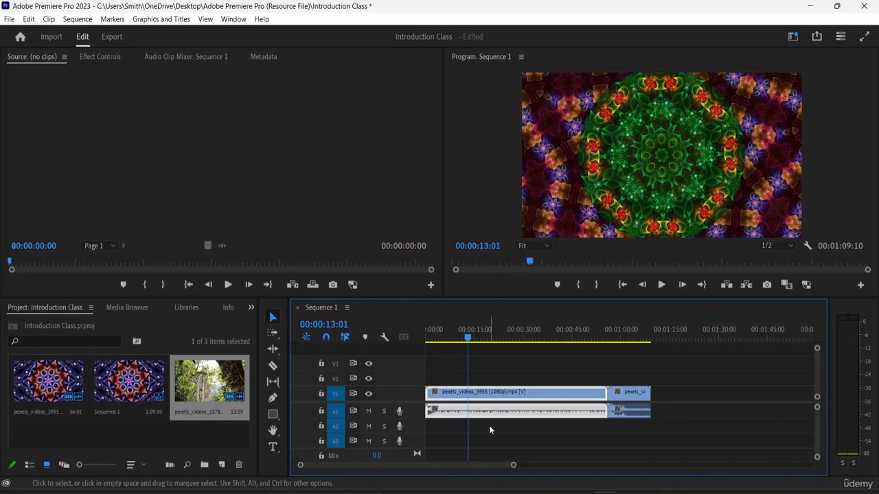
- Split the first clip on V1 and its linked audio at 00:00:17:00 with the Razor tool
left_click(472, 340)
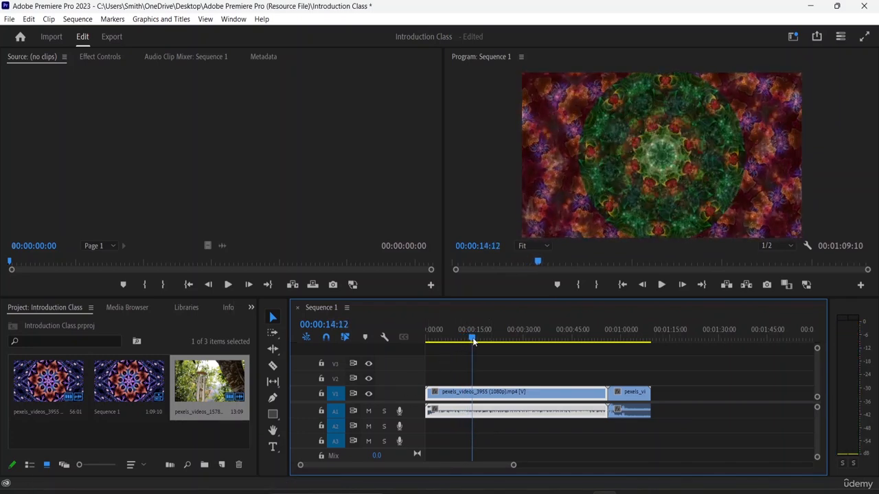
left_click_drag(473, 339, 481, 339)
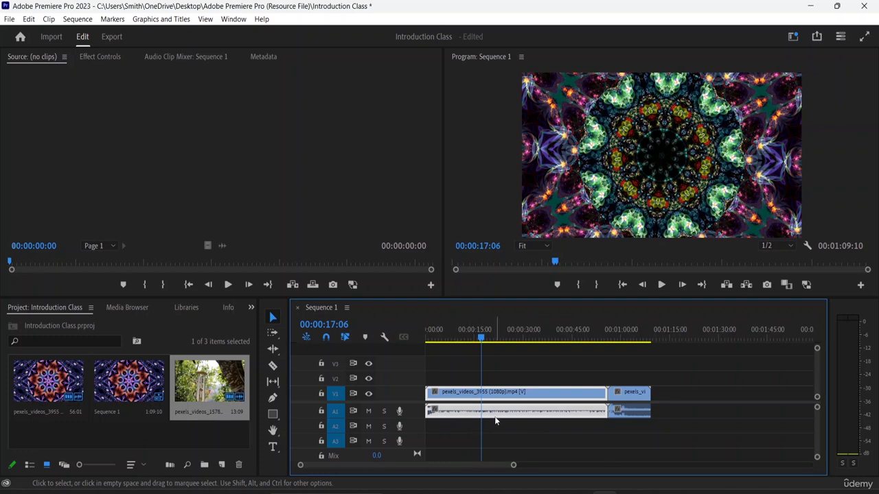
key("equal")
key("equal")
key("equal")
key("equal")
key("equal")
key("equal")
key("equal")
key("equal")
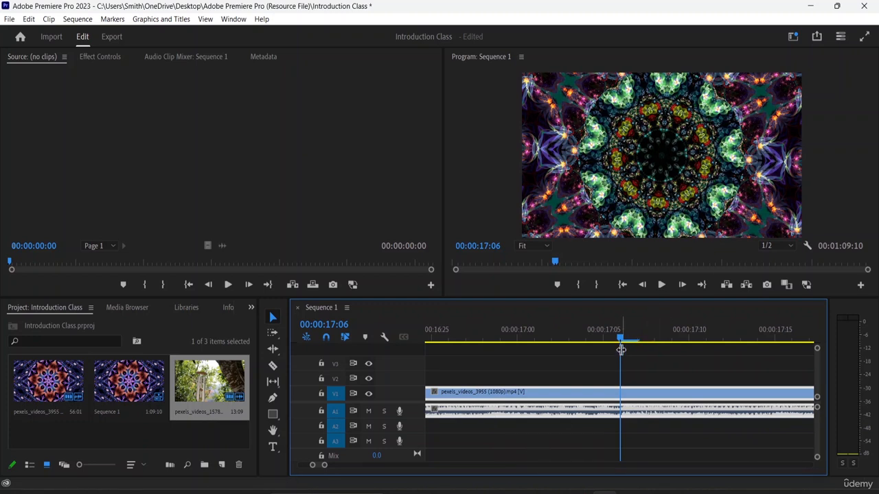
left_click_drag(620, 341, 515, 350)
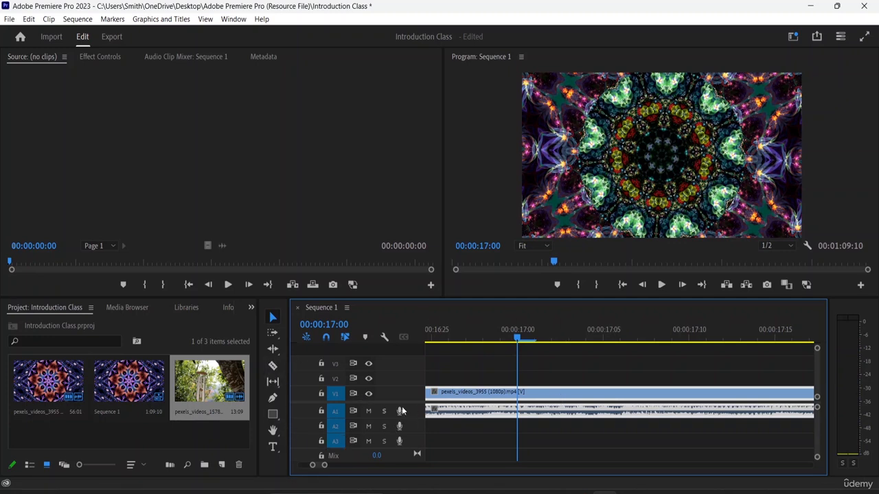
left_click(274, 367)
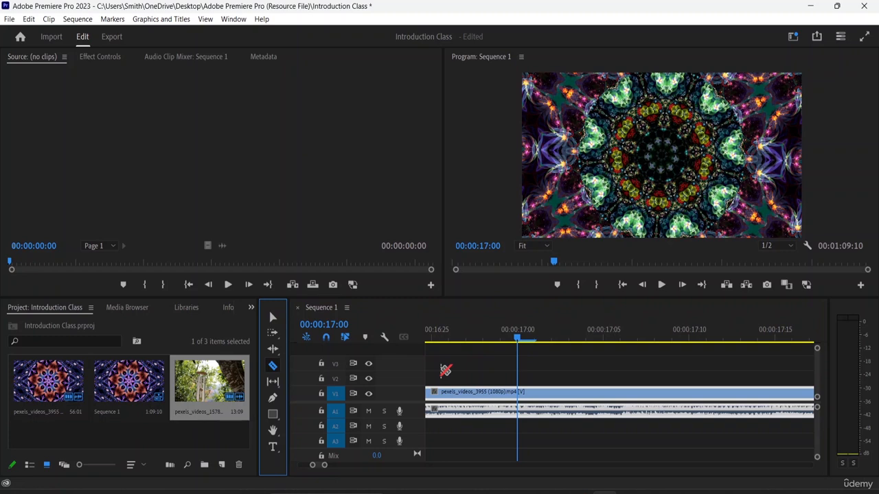
left_click(520, 351)
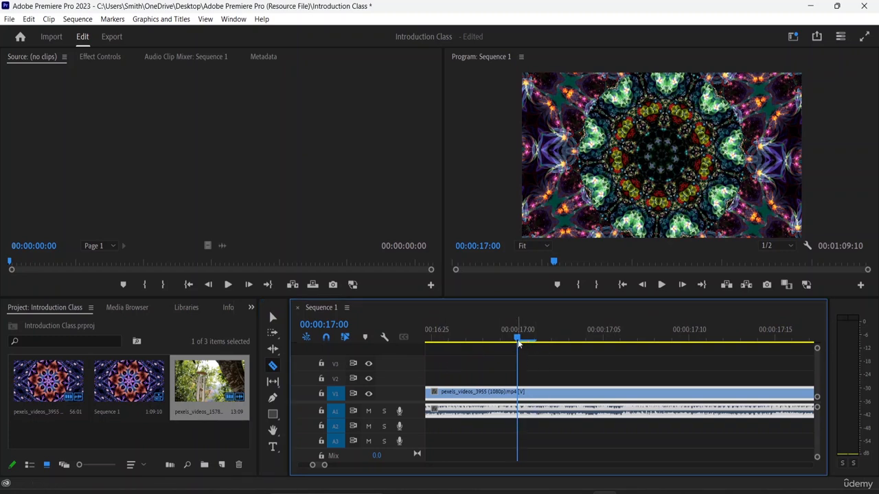
mouse_move(519, 341)
left_mouse_down()
mouse_move(539, 341)
mouse_move(518, 351)
left_mouse_up()
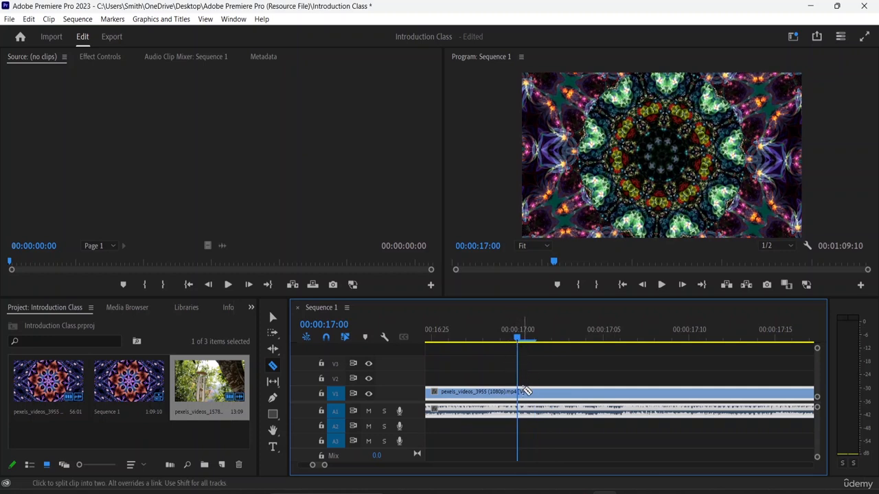
left_click(522, 392)
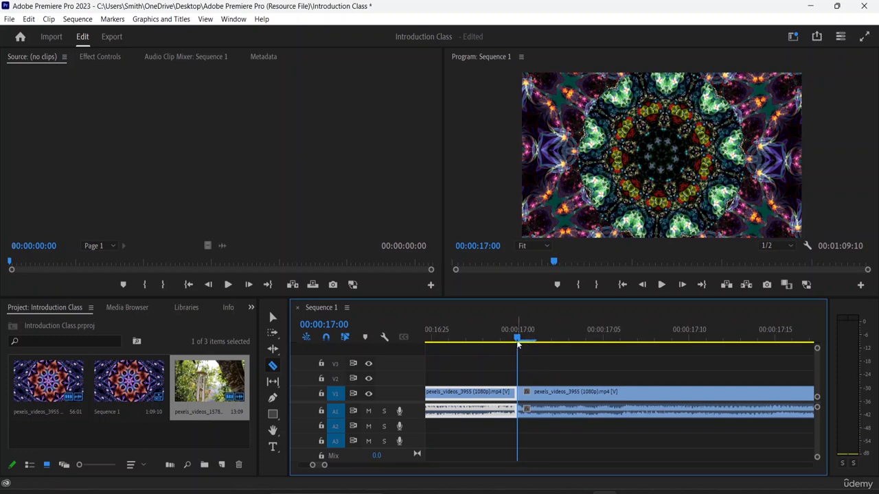
- Split the first clip again at 00:00:17:15 with the Razor tool and reduce the height of the video tracks
left_click_drag(516, 343, 775, 365)
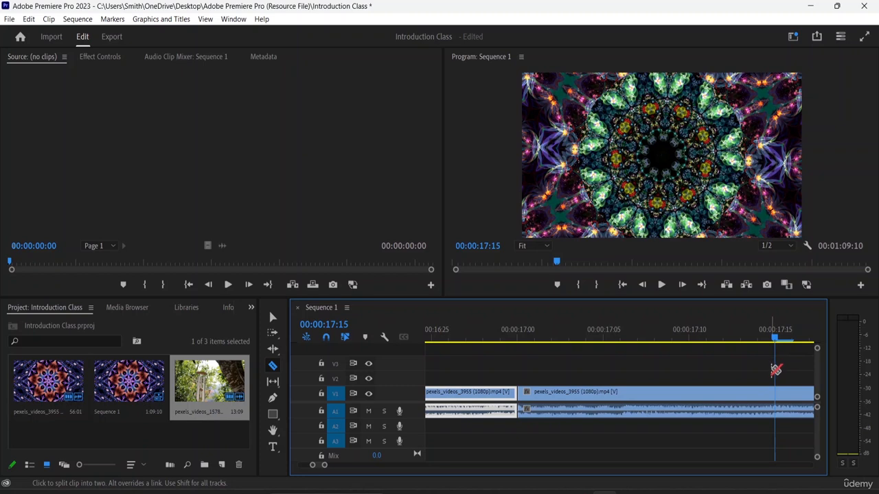
left_click(789, 393)
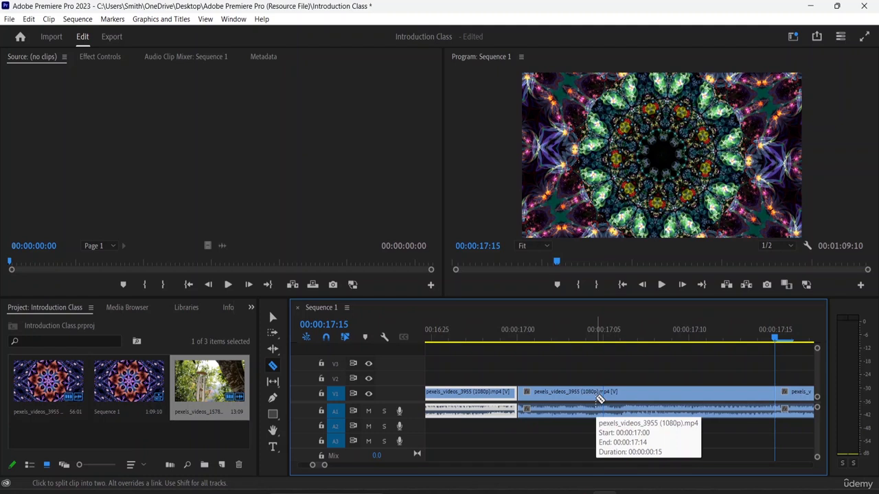
key("ctrl+minus")
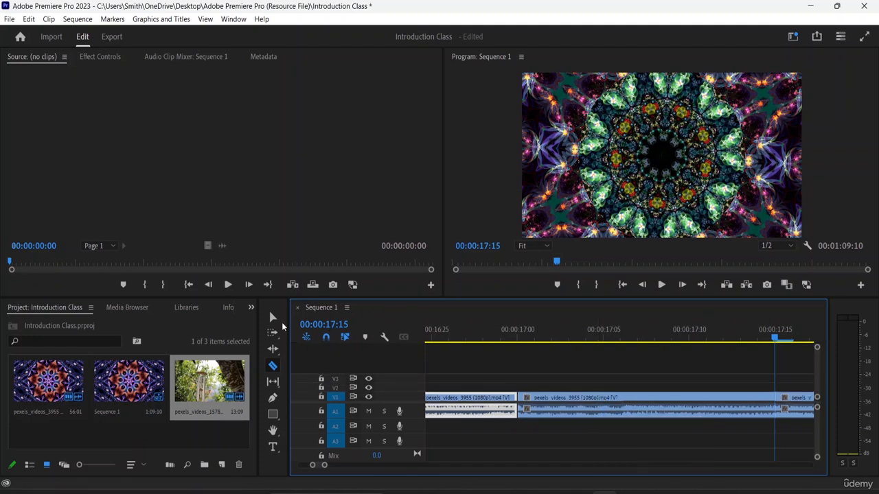
- Delete the opening segment of the first clip, before the 00:00:17:00 cut, together with its audio
left_click(275, 323)
left_click(273, 318)
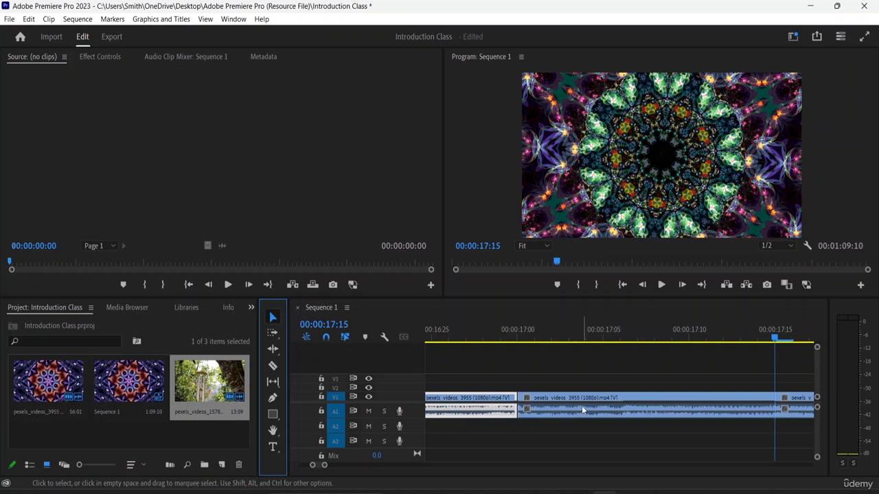
left_click_drag(776, 341, 686, 352)
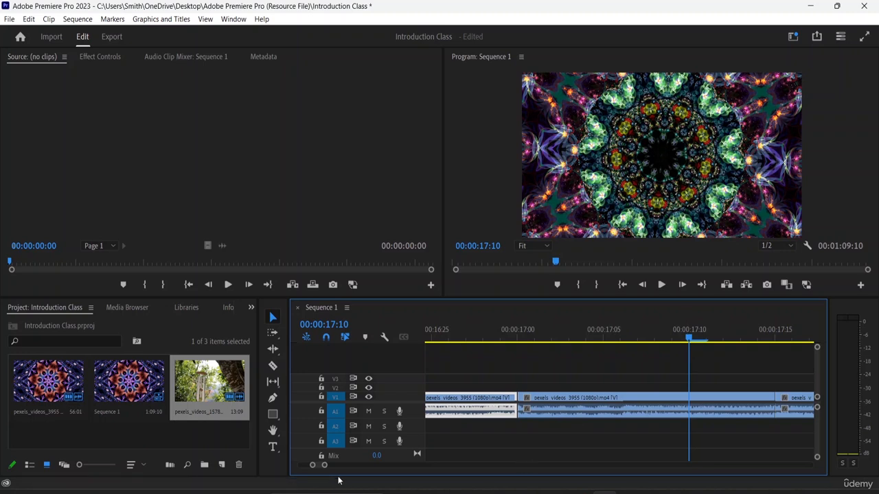
left_click_drag(324, 464, 457, 467)
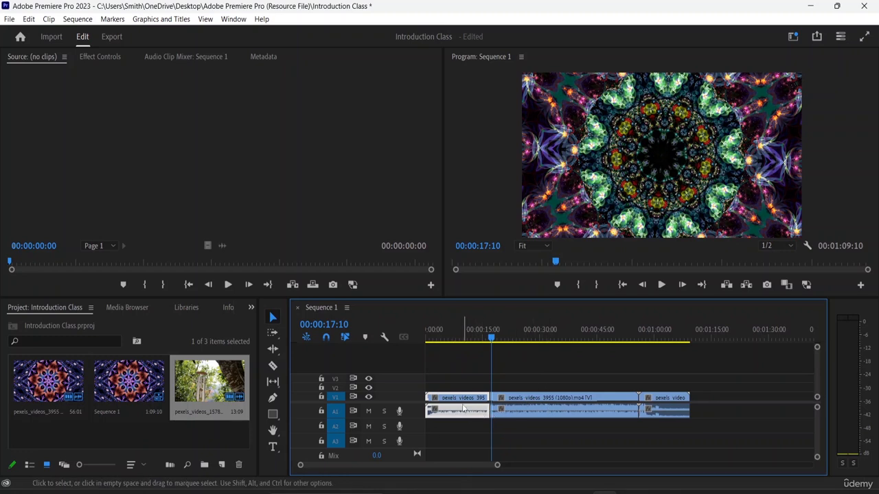
key("Delete")
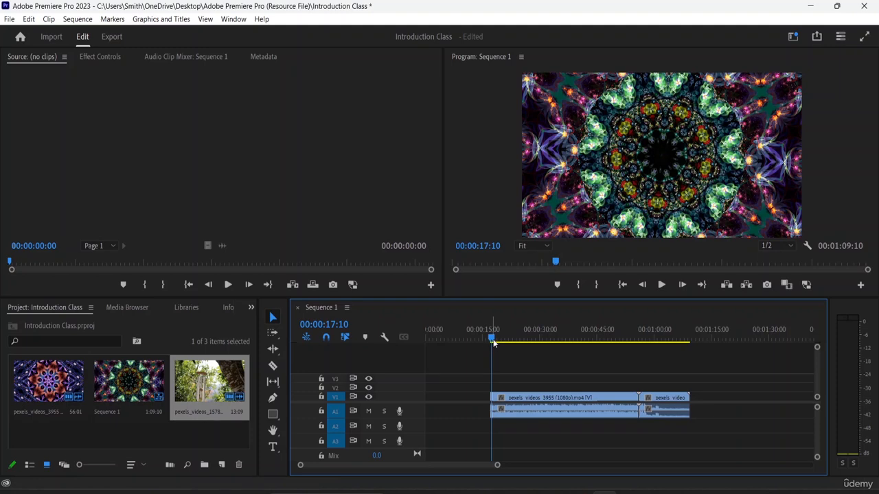
- Move the long remaining part of the first clip to the start of Sequence 1 and place the second clip directly against its end
left_click_drag(490, 349, 560, 349)
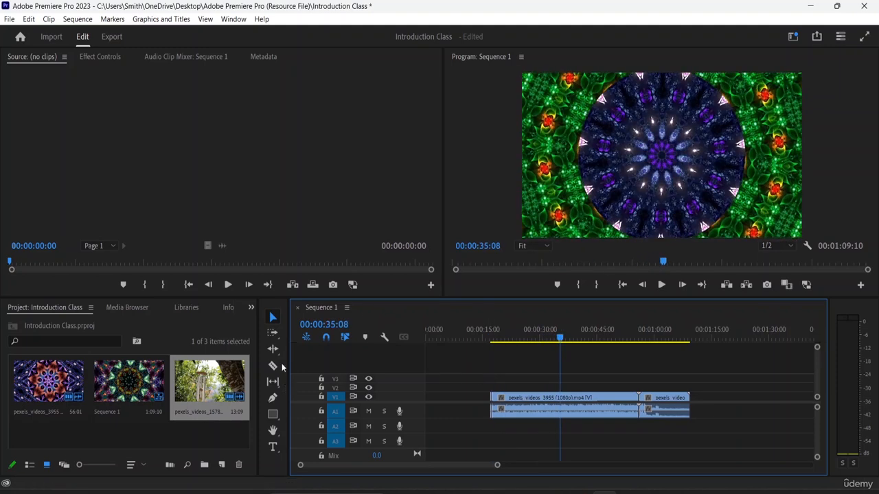
left_click_drag(548, 409, 478, 417)
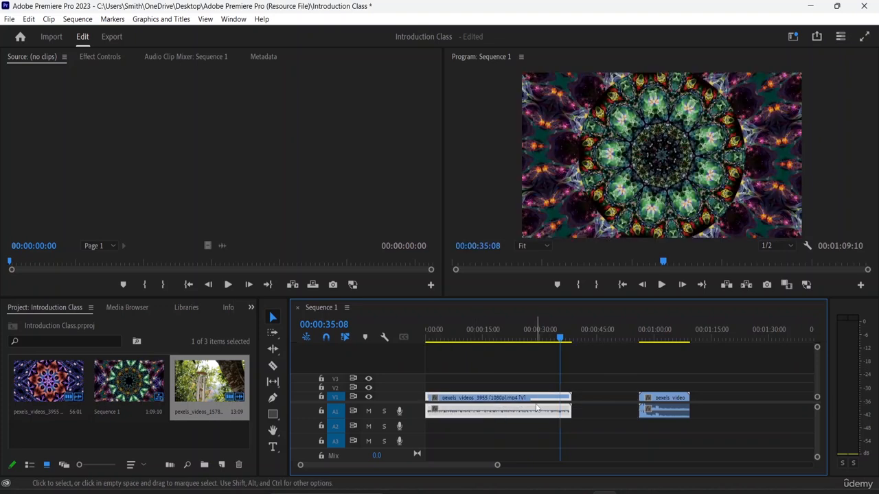
left_click(663, 399)
left_click_drag(663, 398, 597, 397)
left_click(595, 376)
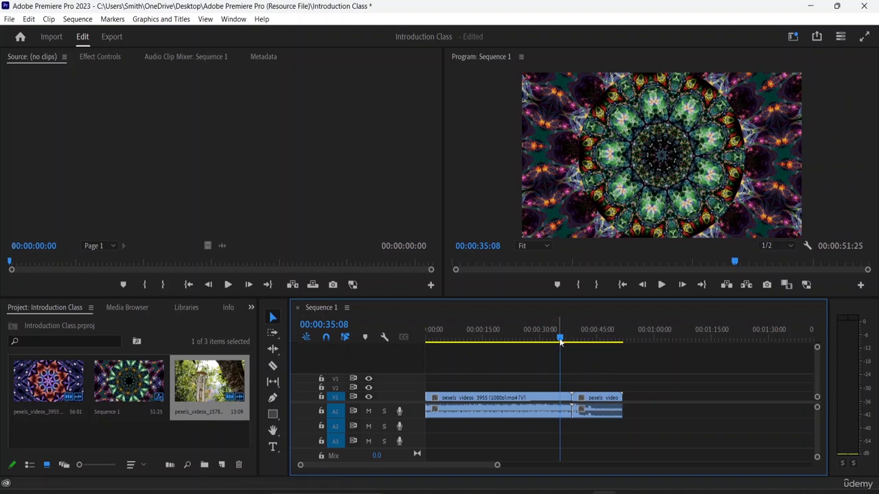
- Play Sequence 1 across the join between the two clips, then return the playhead to 00:00:34:02
left_click_drag(560, 340, 566, 344)
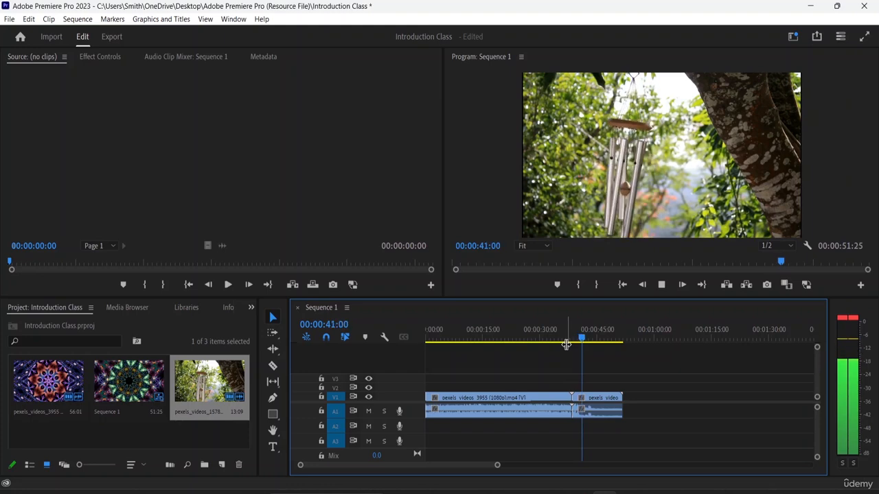
key("space")
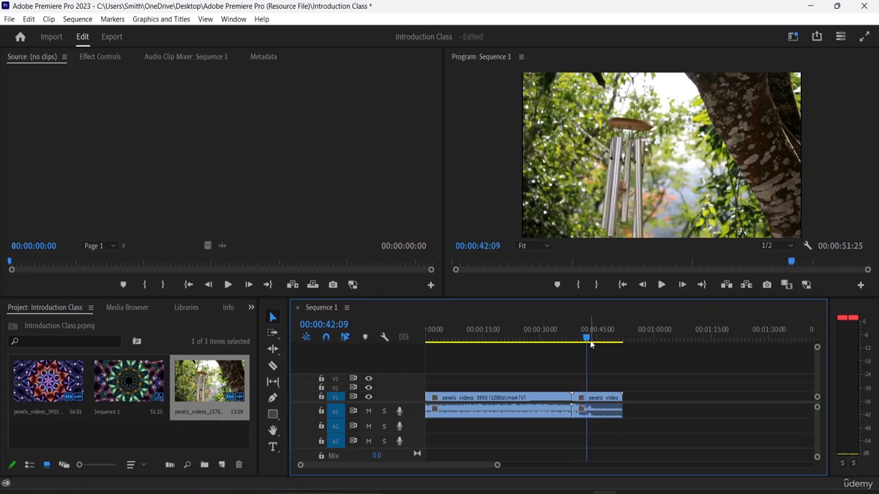
left_click_drag(588, 341, 555, 341)
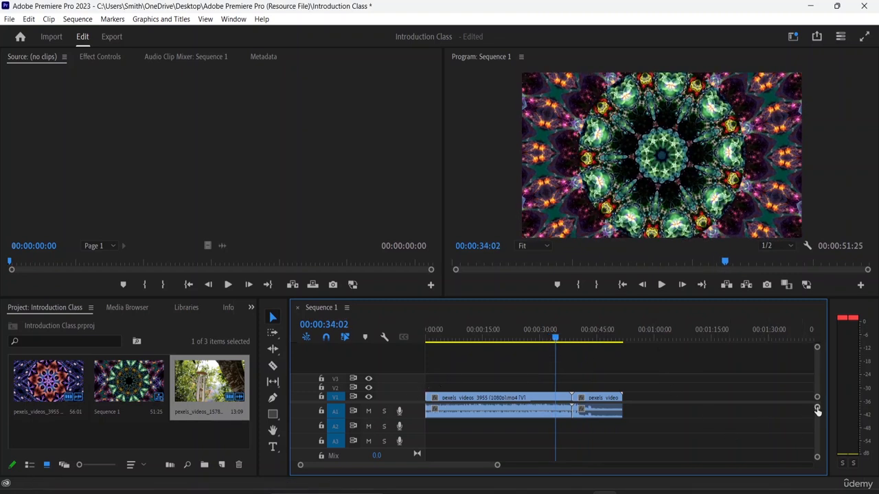
- Enlarge the audio and video tracks in the timeline until the A1 waveforms and V1 thumbnails show clearly
mouse_move(817, 408)
left_mouse_down()
mouse_move(819, 417)
mouse_move(808, 393)
left_mouse_up()
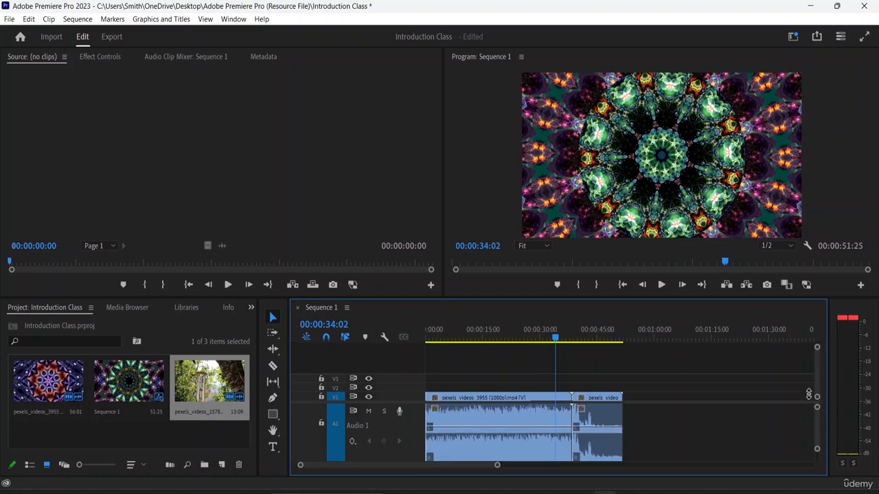
scroll(473, 446, "down", 3)
scroll(469, 443, "up", 3)
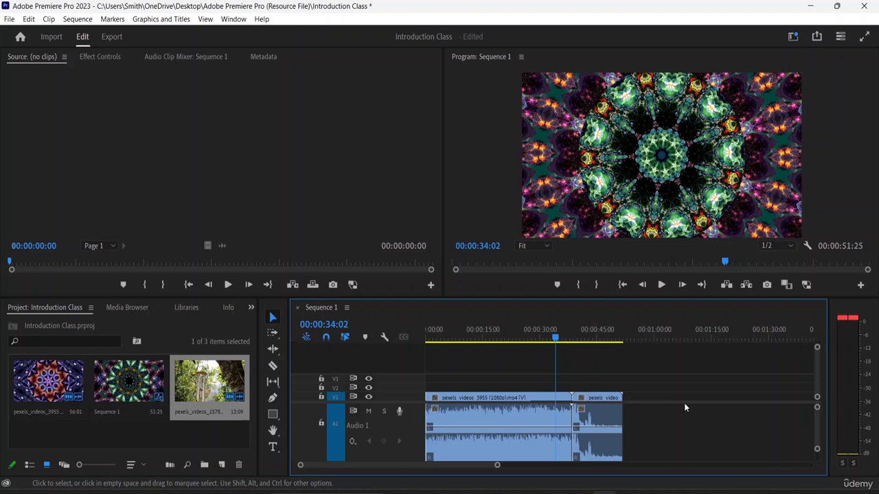
left_click_drag(817, 399, 815, 379)
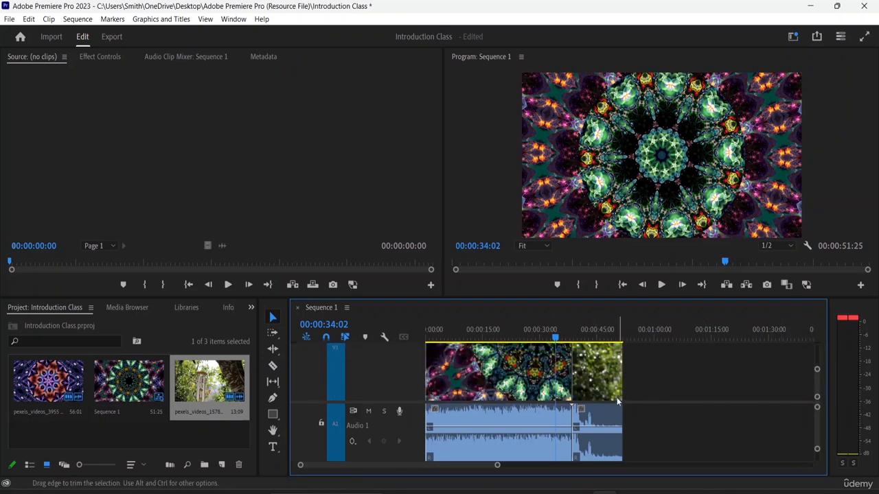
- Reduce the heights of the video and audio tracks until V1, V2, A1 and A2 fit together in the Sequence 1 timeline
left_click_drag(817, 369, 812, 350)
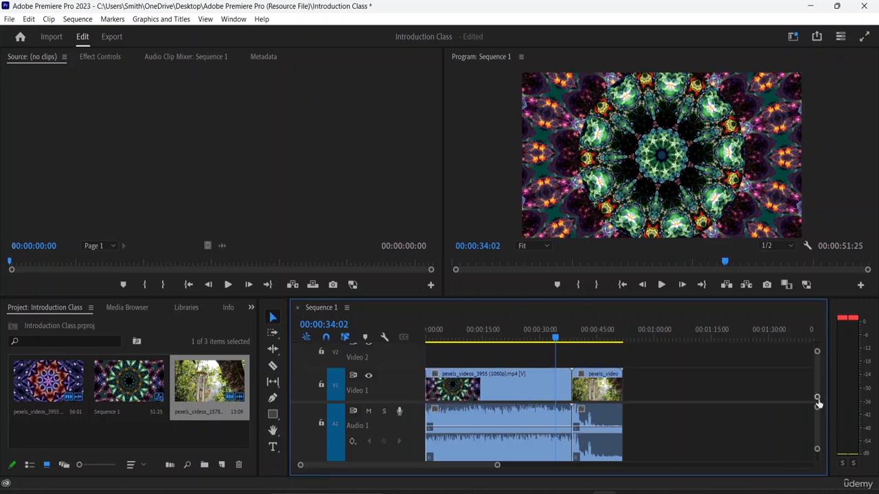
left_click_drag(816, 399, 816, 420)
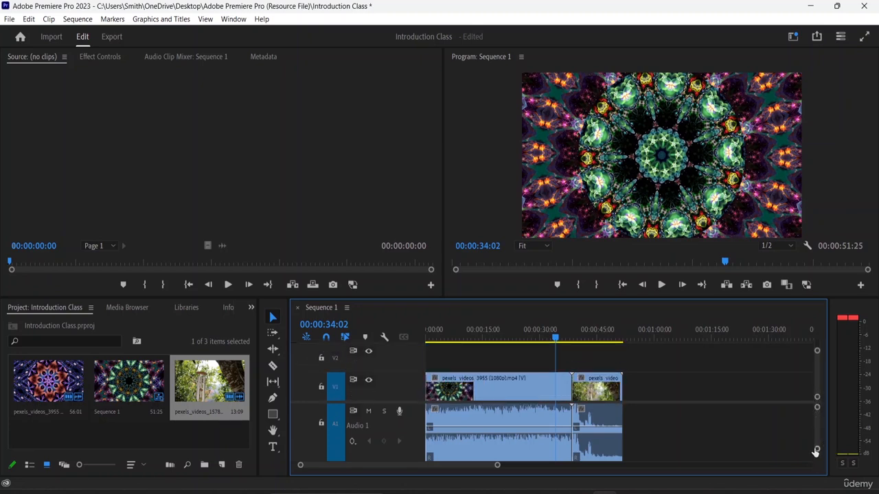
left_click_drag(815, 452, 816, 484)
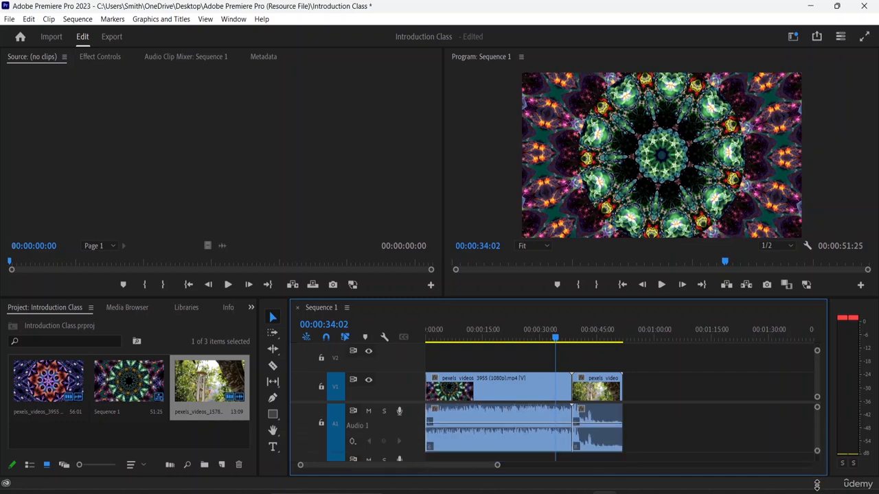
left_click(863, 469)
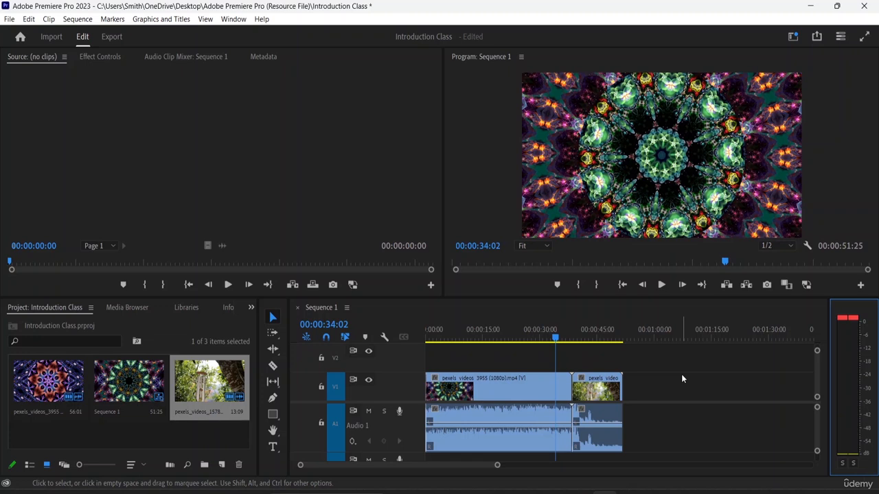
key("minus")
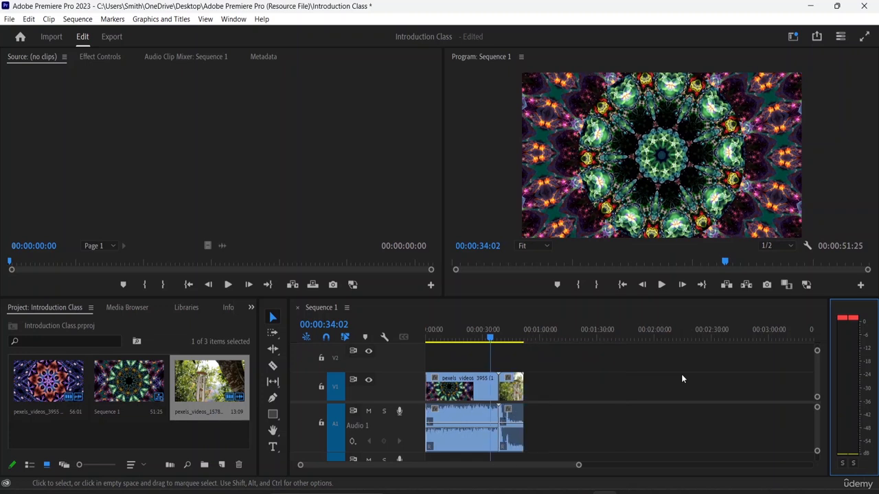
key("equal")
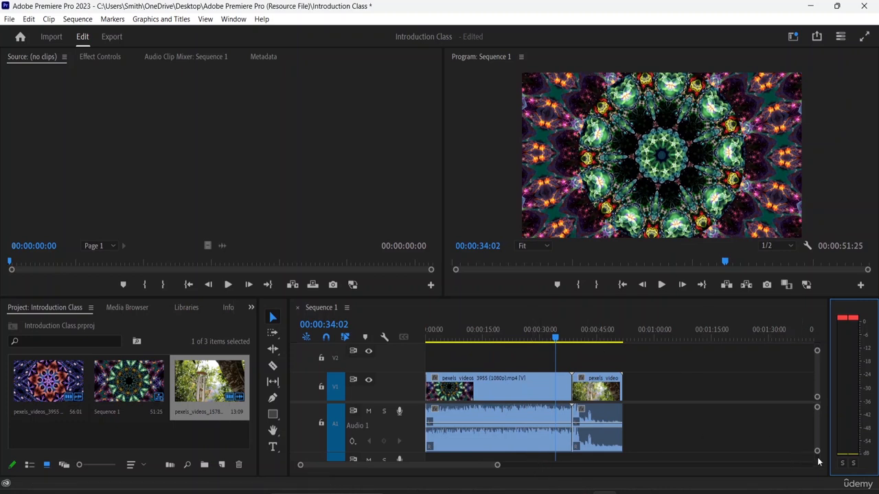
left_click_drag(817, 452, 821, 469)
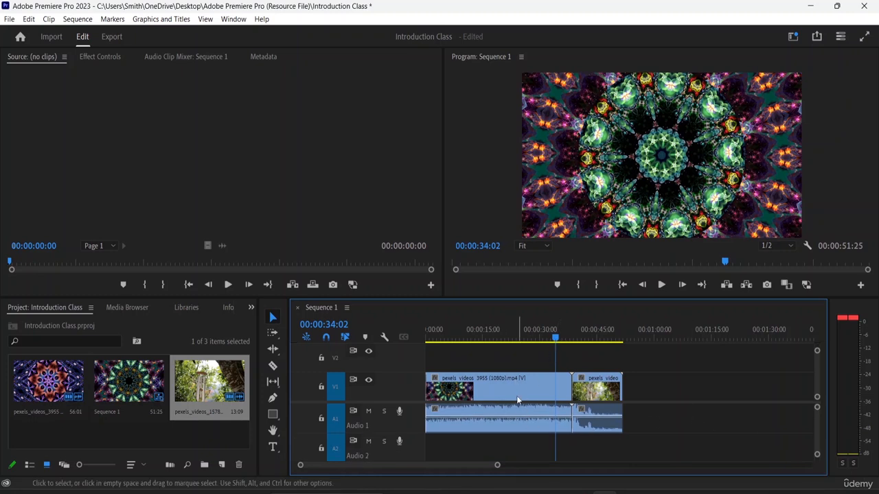
scroll(459, 420, "down", 3)
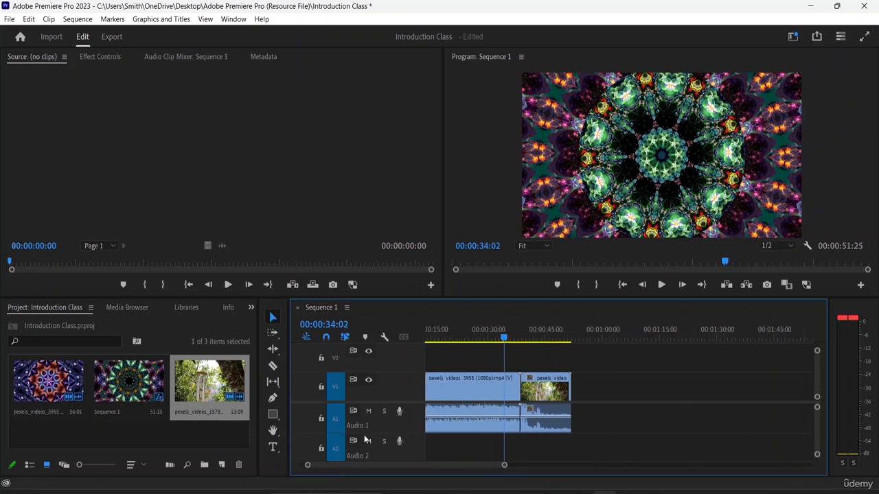
scroll(366, 440, "up", 3)
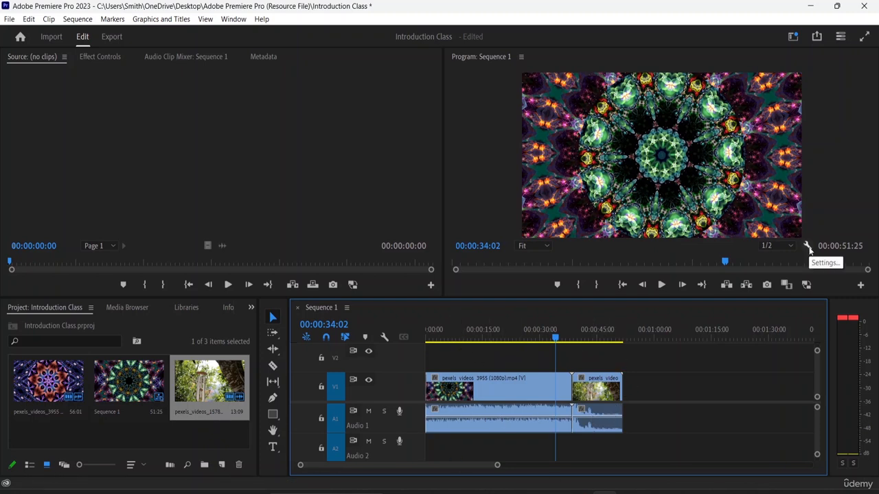
- Play Sequence 1 in the Program monitor across the join between the clips and stop shortly into the second clip
left_click(494, 63)
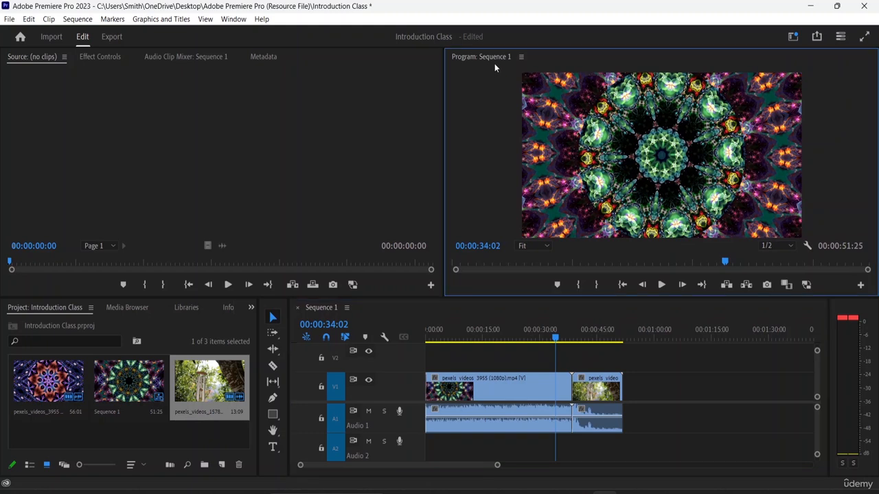
left_click(661, 286)
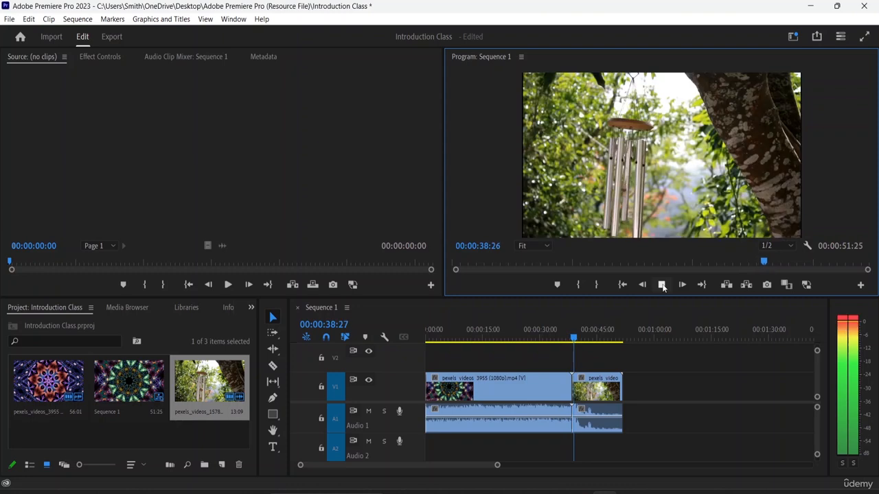
left_click(662, 286)
- Step the playhead back one frame at a time through the second clip to 00:00:39:01
left_click(643, 287)
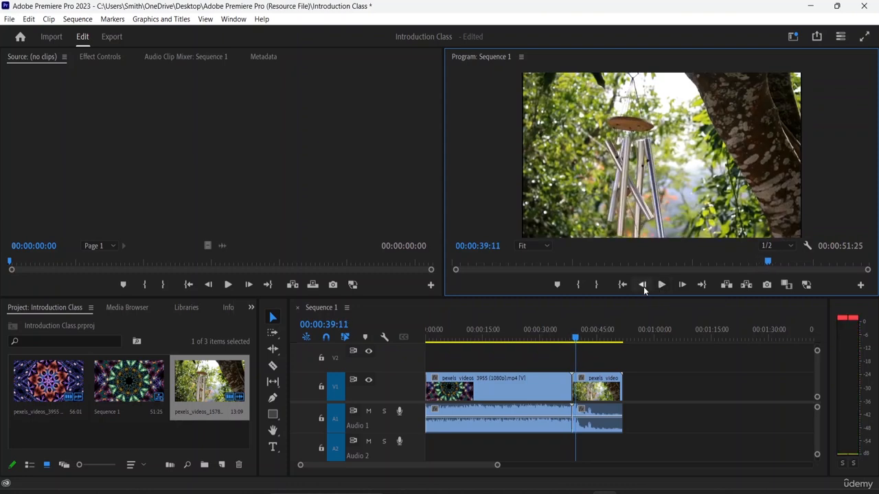
left_click(643, 288)
left_click(643, 288)
left_click(643, 286)
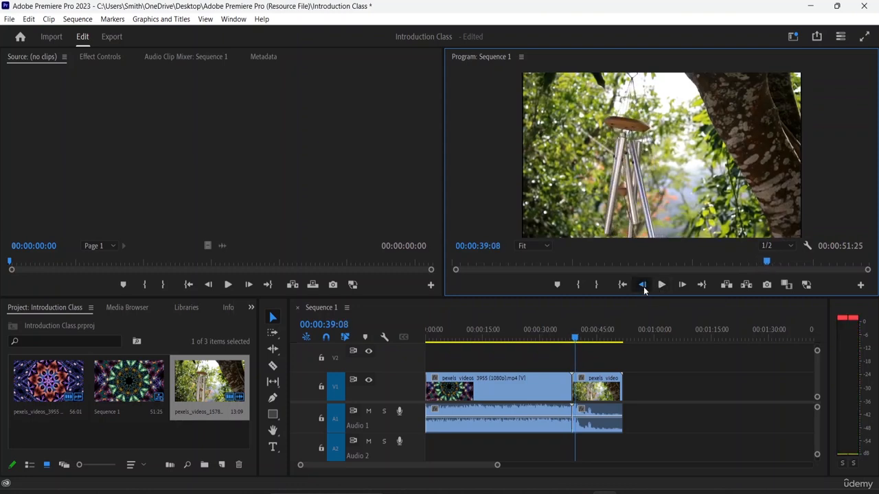
left_click(643, 286)
left_click(643, 286)
left_click(643, 286)
left_click(643, 286)
left_click(643, 286)
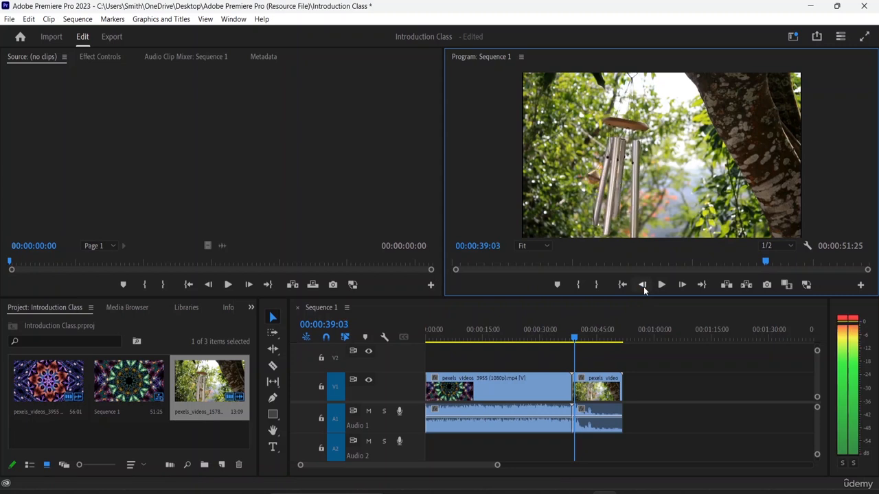
left_click(643, 286)
left_click(643, 286)
- Examine the Program monitor's zoom level and playback resolution options, keeping Fit and 1/2 selected
left_click(544, 246)
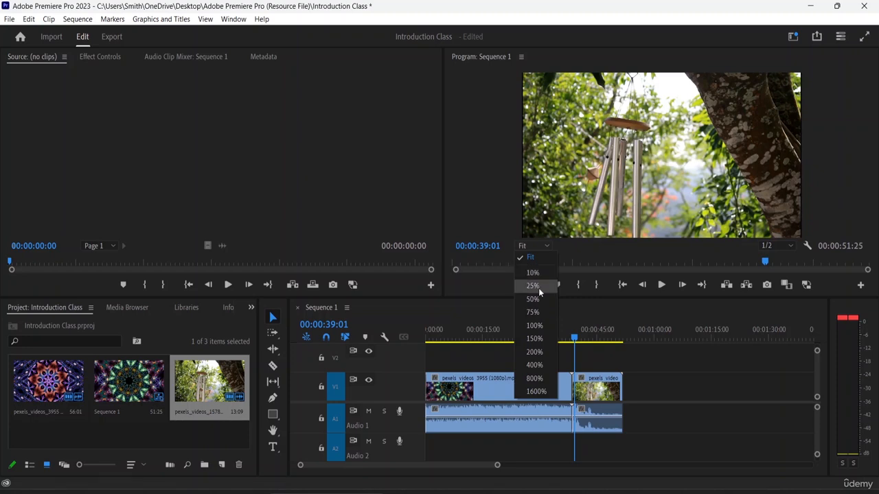
left_click(536, 257)
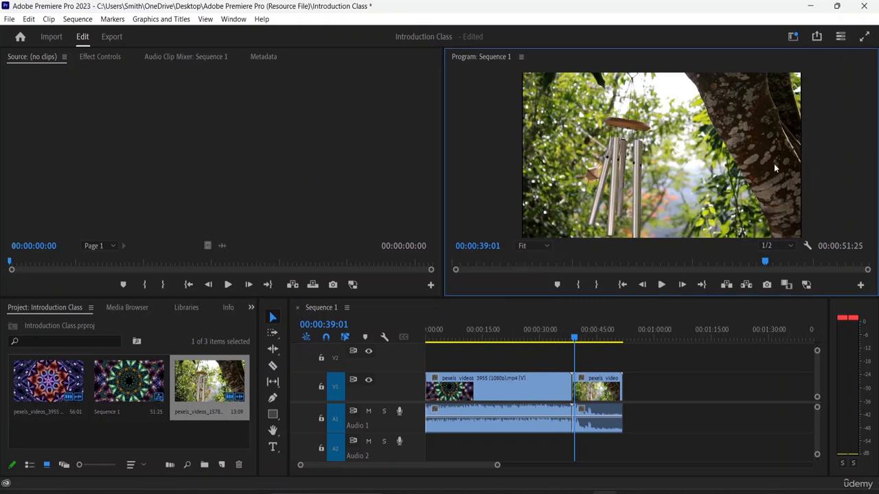
left_click(790, 245)
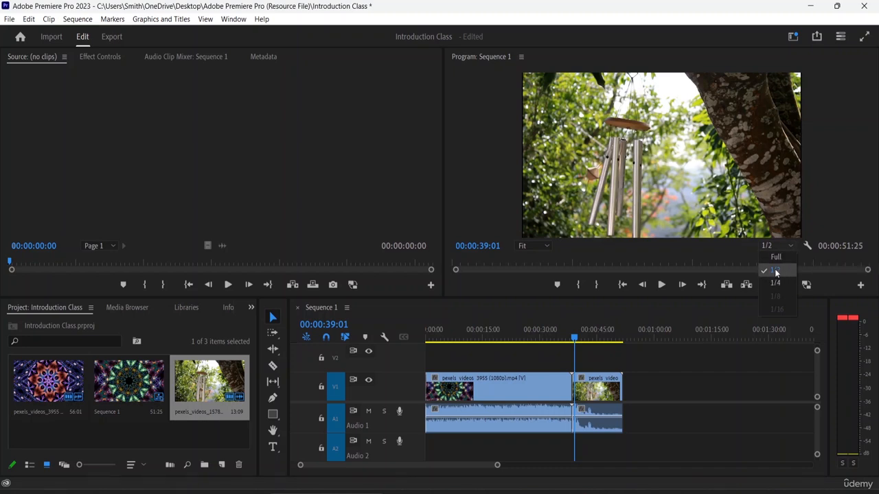
left_click(786, 252)
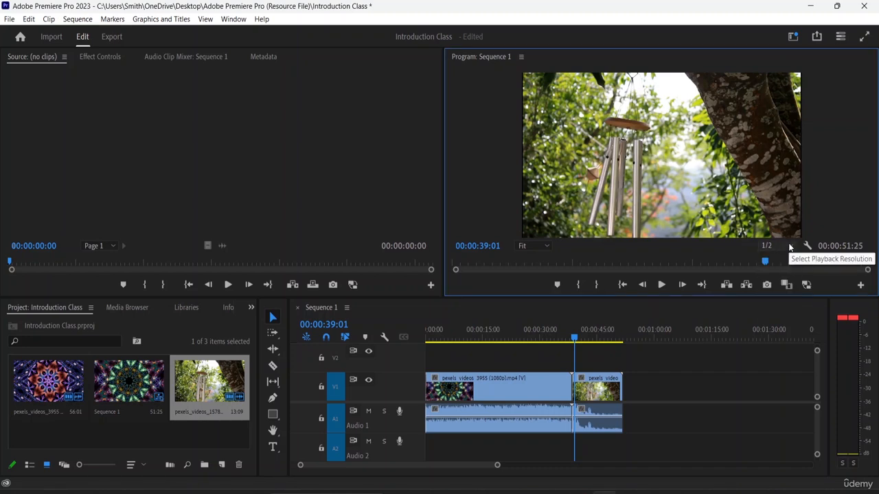